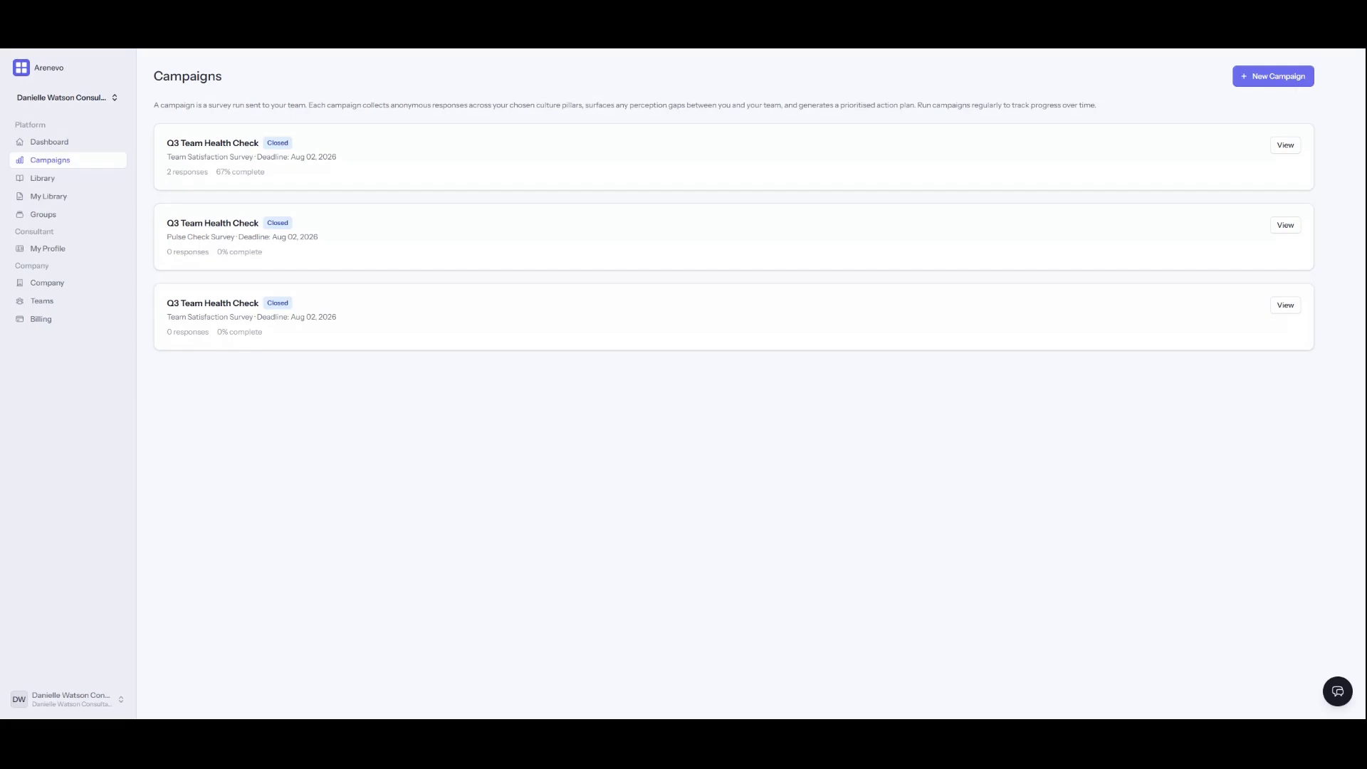
Step: Start a new campaign and enter "Q3 Team Health Check" as both its internal name and its campaign label
{"action": "left_click", "coordinate": [1251, 75]}
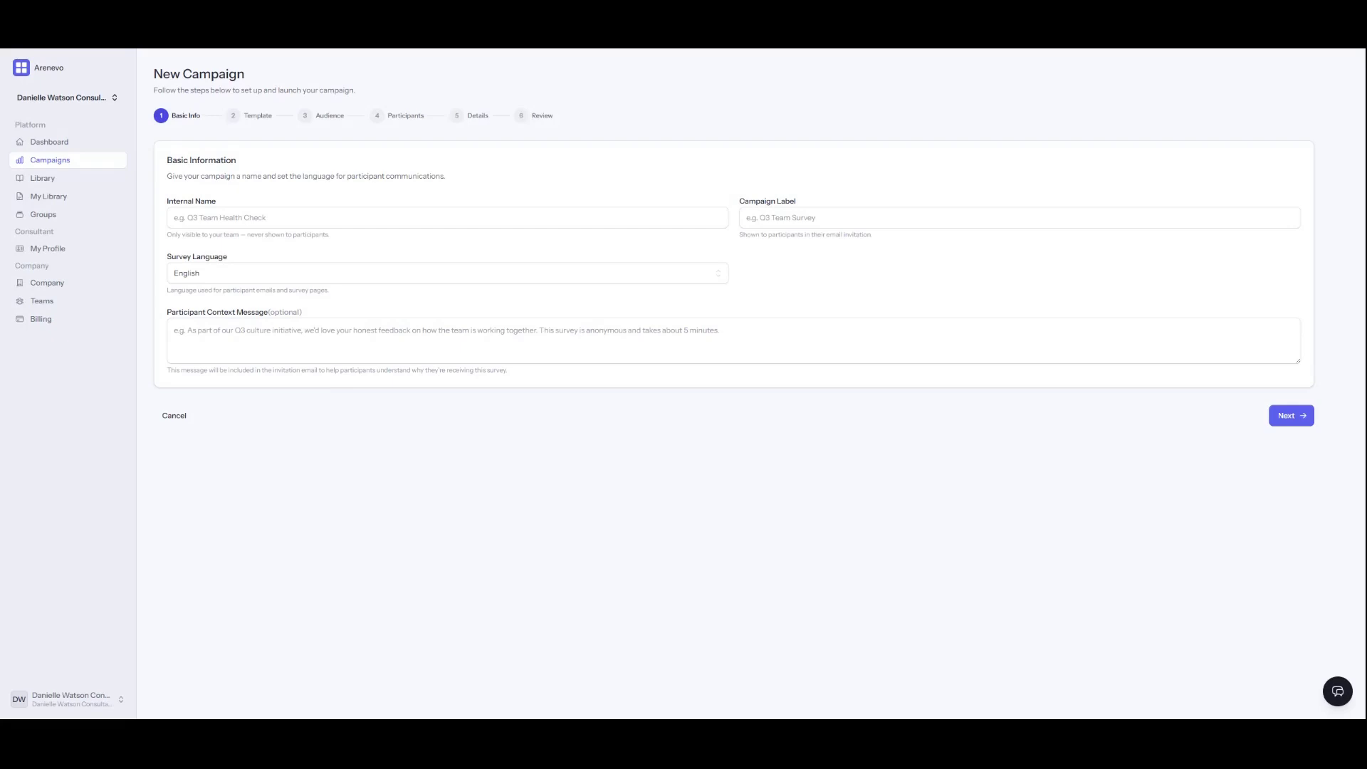
{"action": "left_click", "coordinate": [299, 218]}
{"action": "type", "text": "Q3 Team Health Check"}
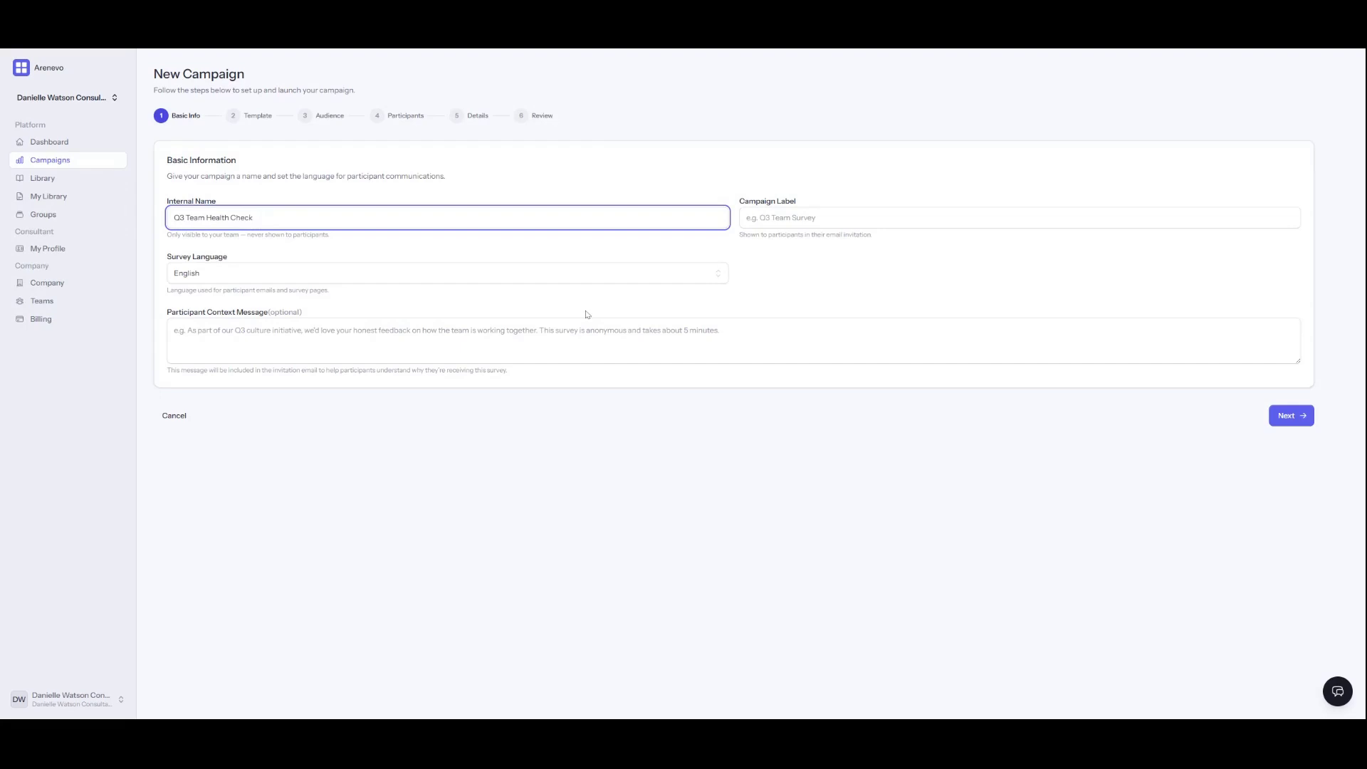
{"action": "left_click", "coordinate": [1019, 218]}
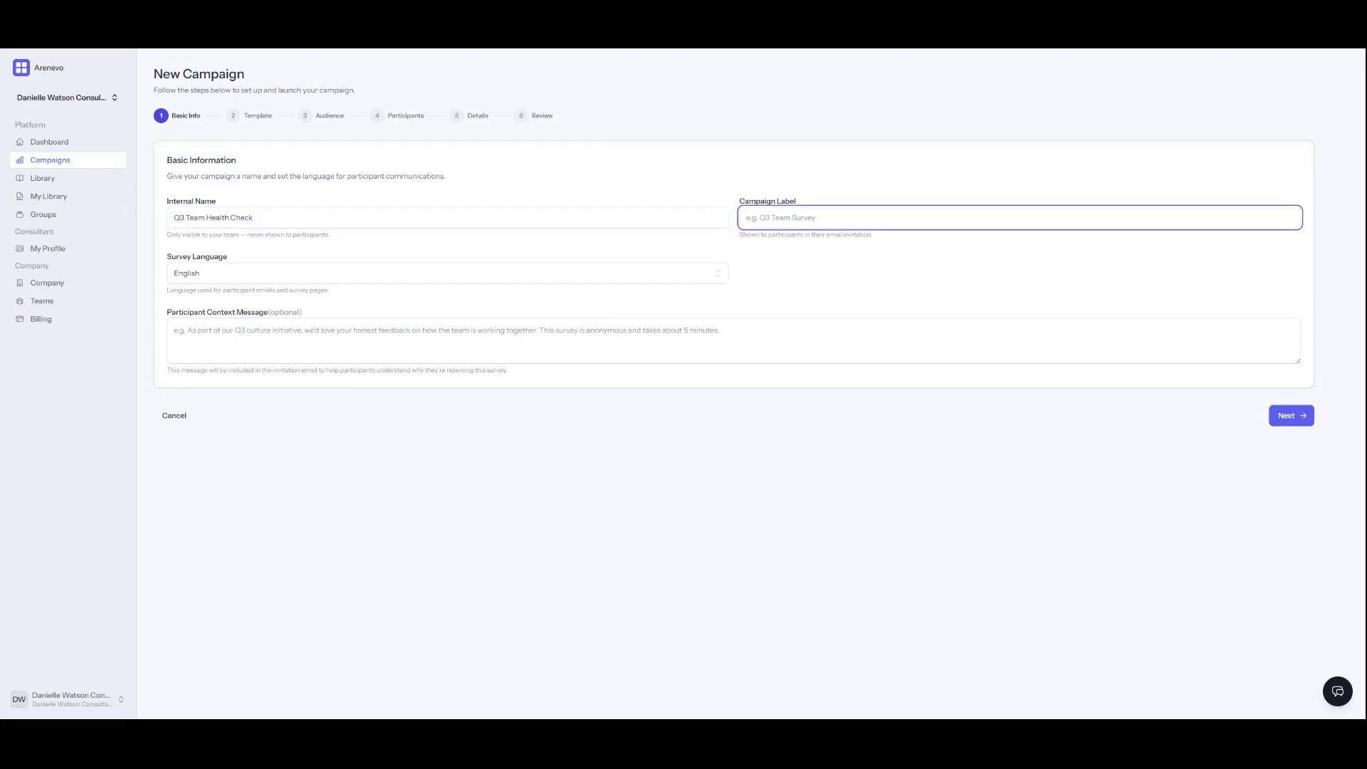
{"action": "type", "text": "Q3 Team Health Check"}
{"action": "key", "text": "Tab"}
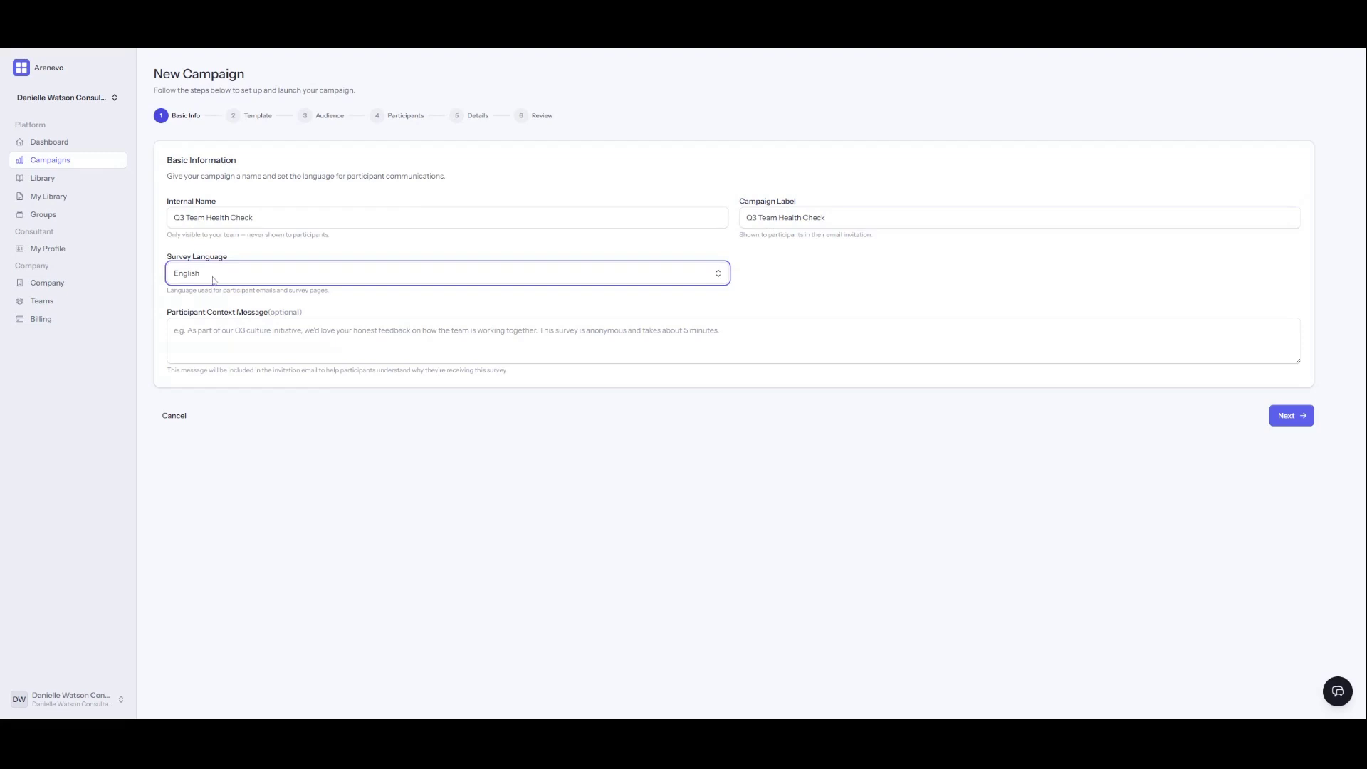
Step: Add the participant context message "As part of building our team morale, we ask that you give feedback using this anonymous survey" and continue to templates
{"action": "key", "text": "Tab"}
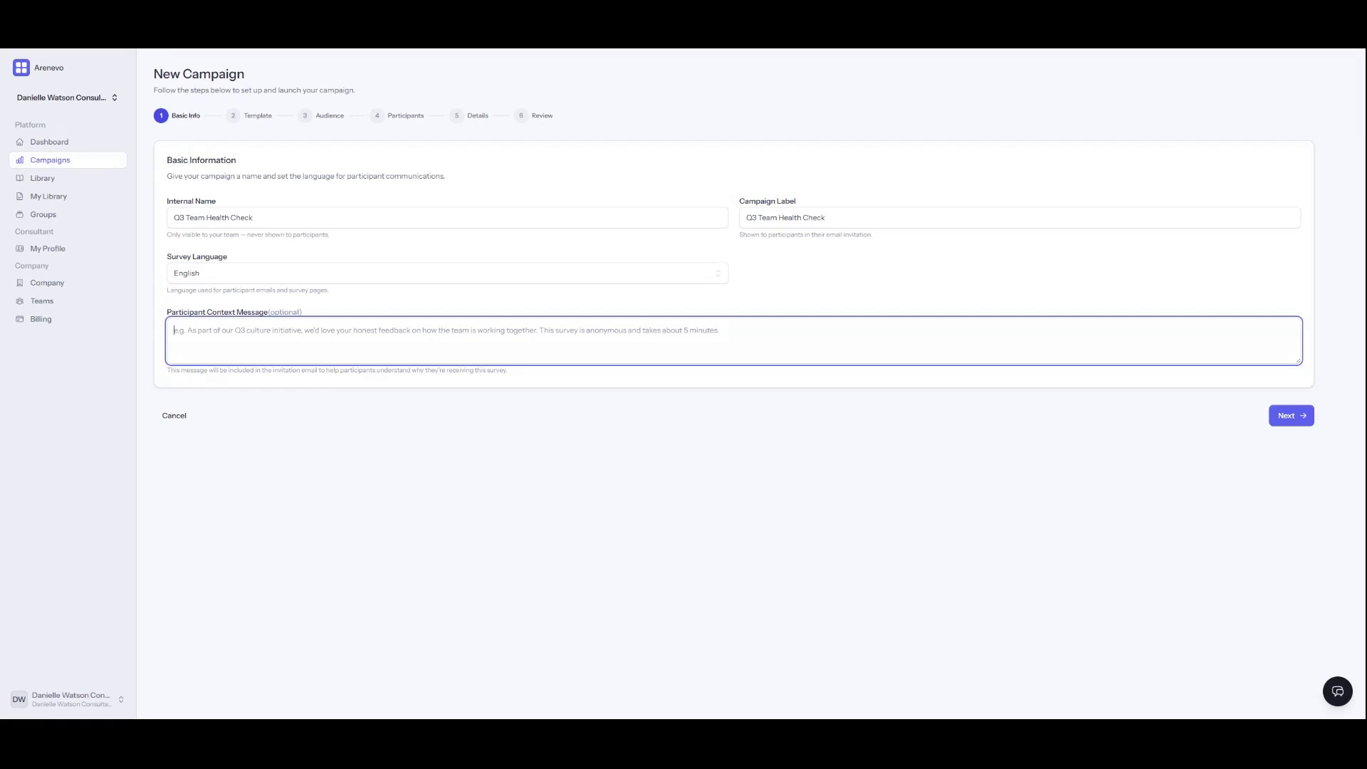
{"action": "key", "text": "Tab"}
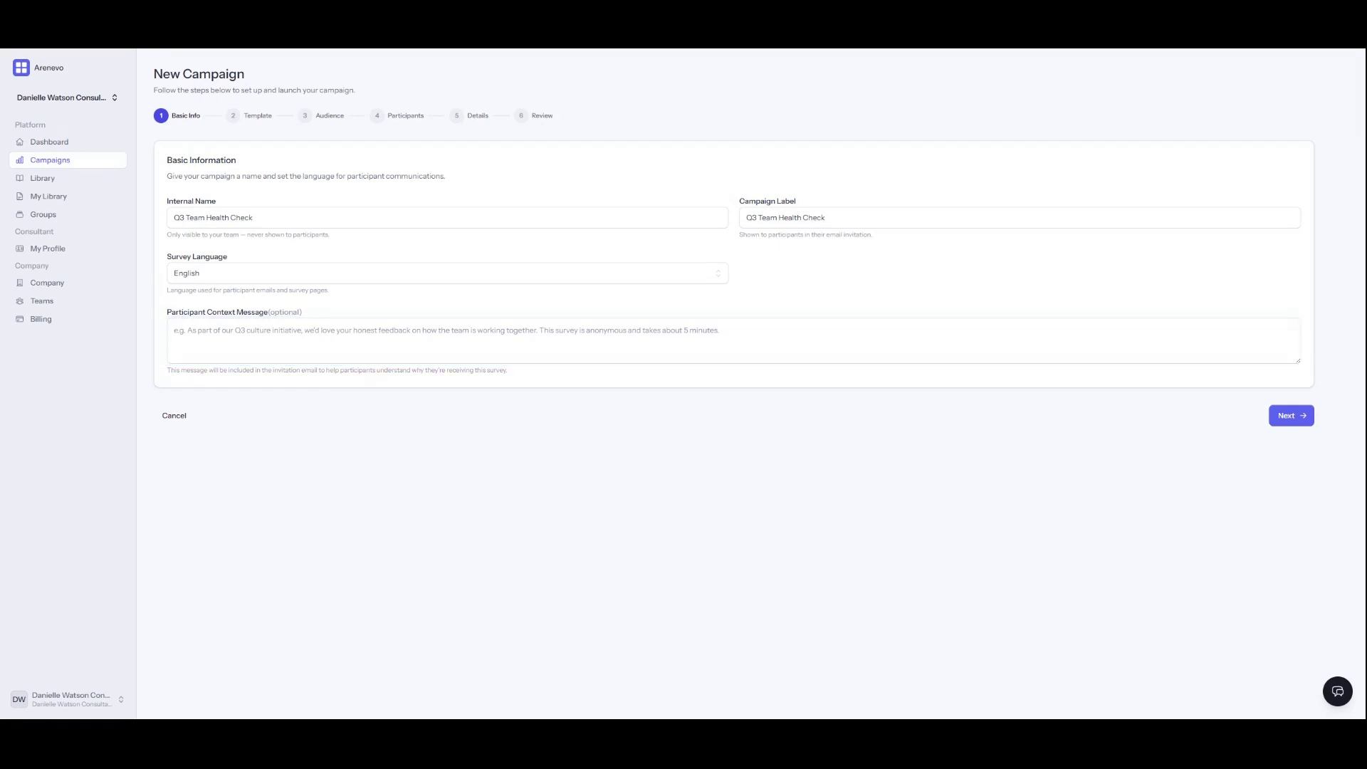
{"action": "key", "text": "shift+Tab"}
{"action": "type", "text": "As part of building our team morale, we ask that you give feedback using this anonymous survey."}
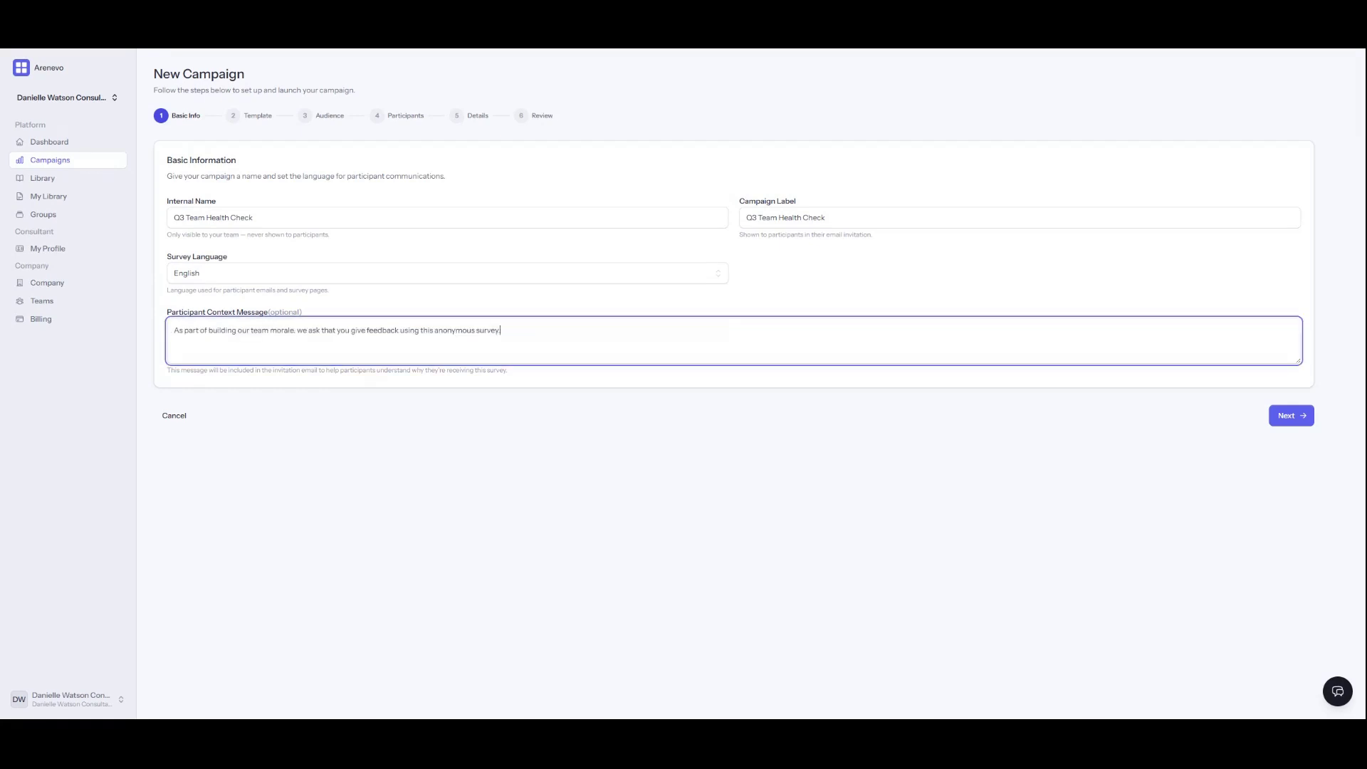
{"action": "left_click", "coordinate": [1291, 415]}
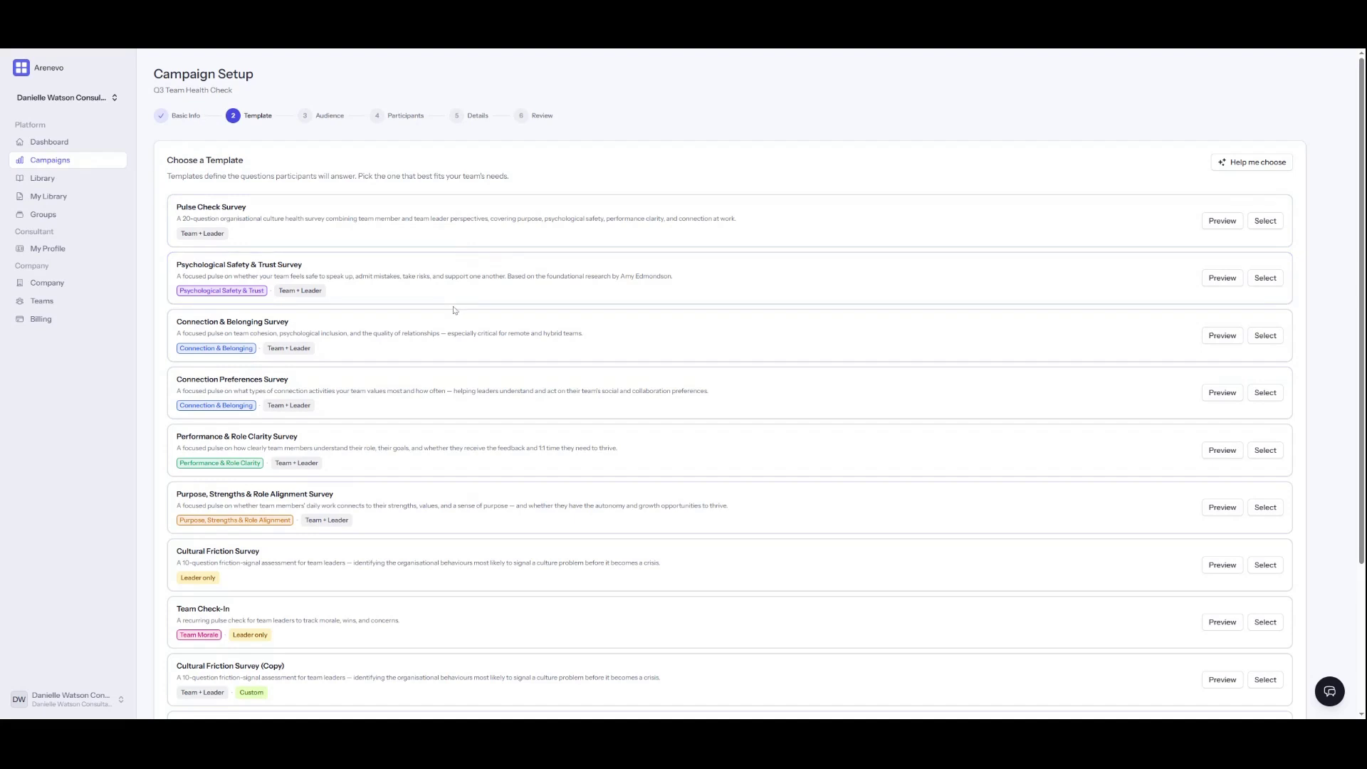
Step: Preview the questions of the Pulse Check Survey template and close the preview
{"action": "left_click", "coordinate": [1221, 222]}
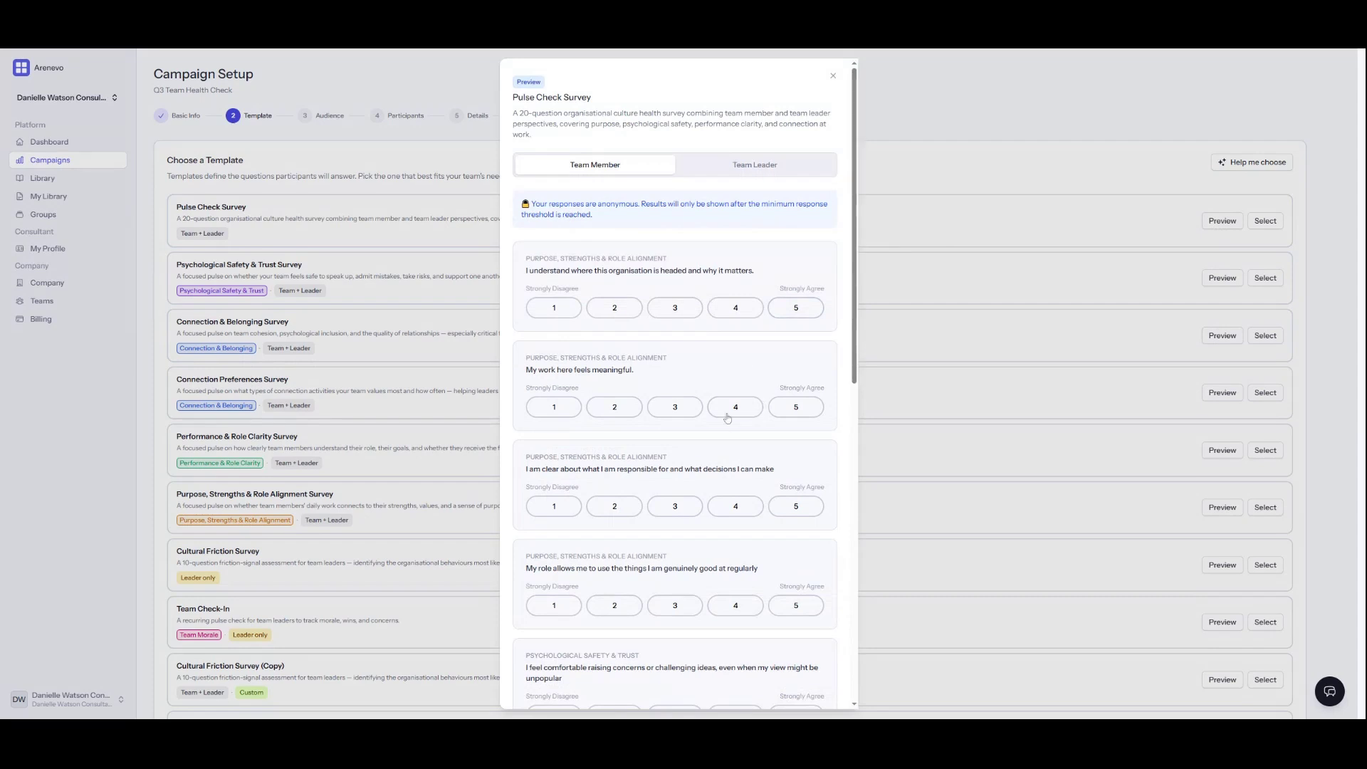
{"action": "scroll", "coordinate": [748, 372], "scroll_direction": "down", "scroll_amount": 1}
{"action": "scroll", "coordinate": [797, 142], "scroll_direction": "up", "scroll_amount": 1}
{"action": "left_click", "coordinate": [833, 76]}
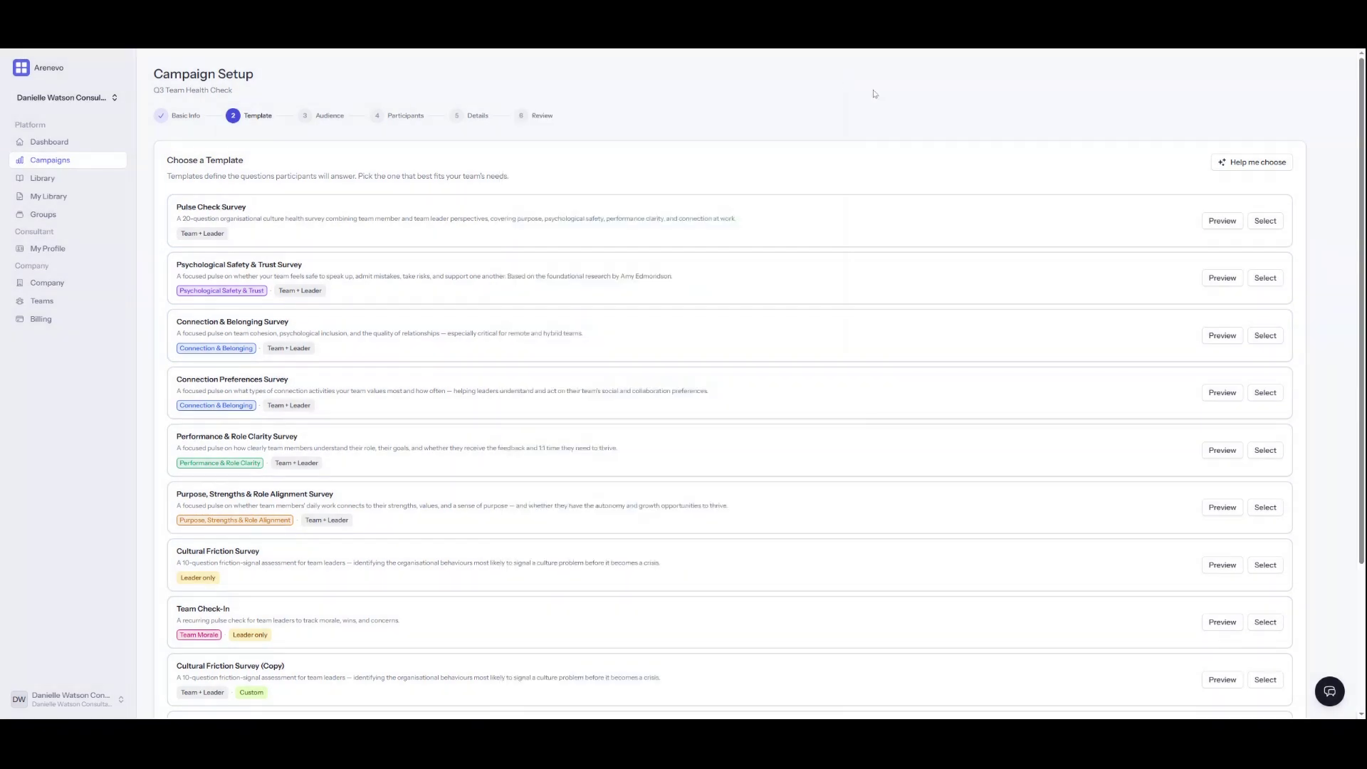
Step: View template recommendations for a brand new team of 1-5 people whose biggest challenge is "The team feels disconnected"
{"action": "left_click", "coordinate": [1228, 164]}
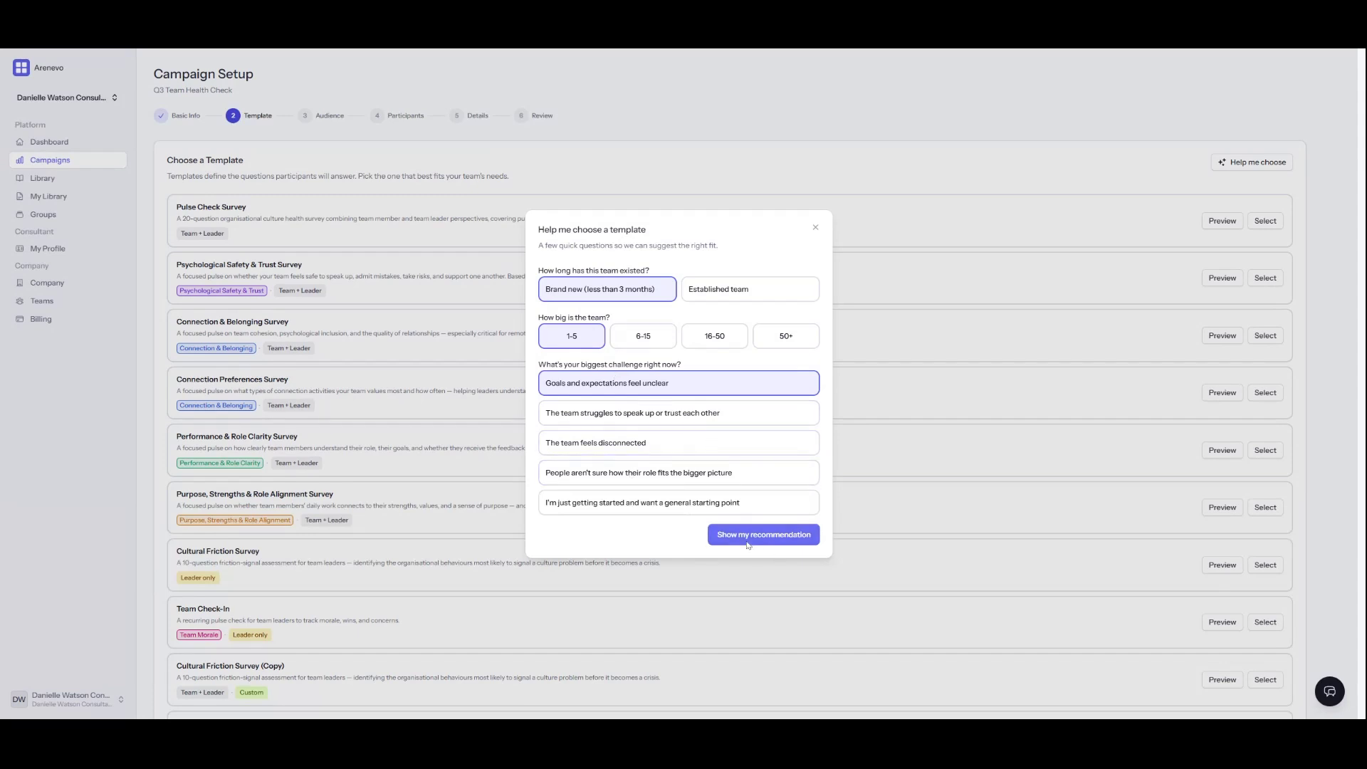
{"action": "left_click", "coordinate": [711, 443]}
{"action": "left_click", "coordinate": [736, 540]}
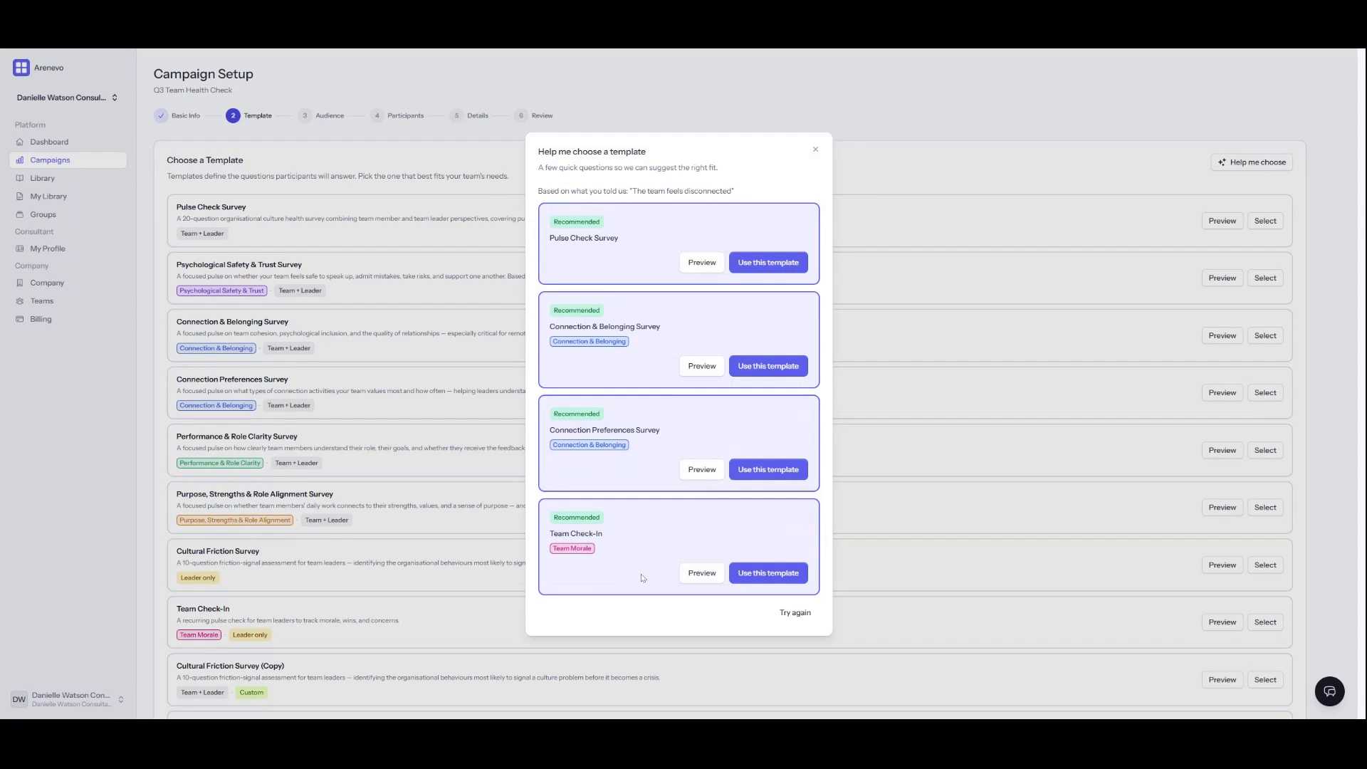
{"action": "left_click", "coordinate": [815, 150]}
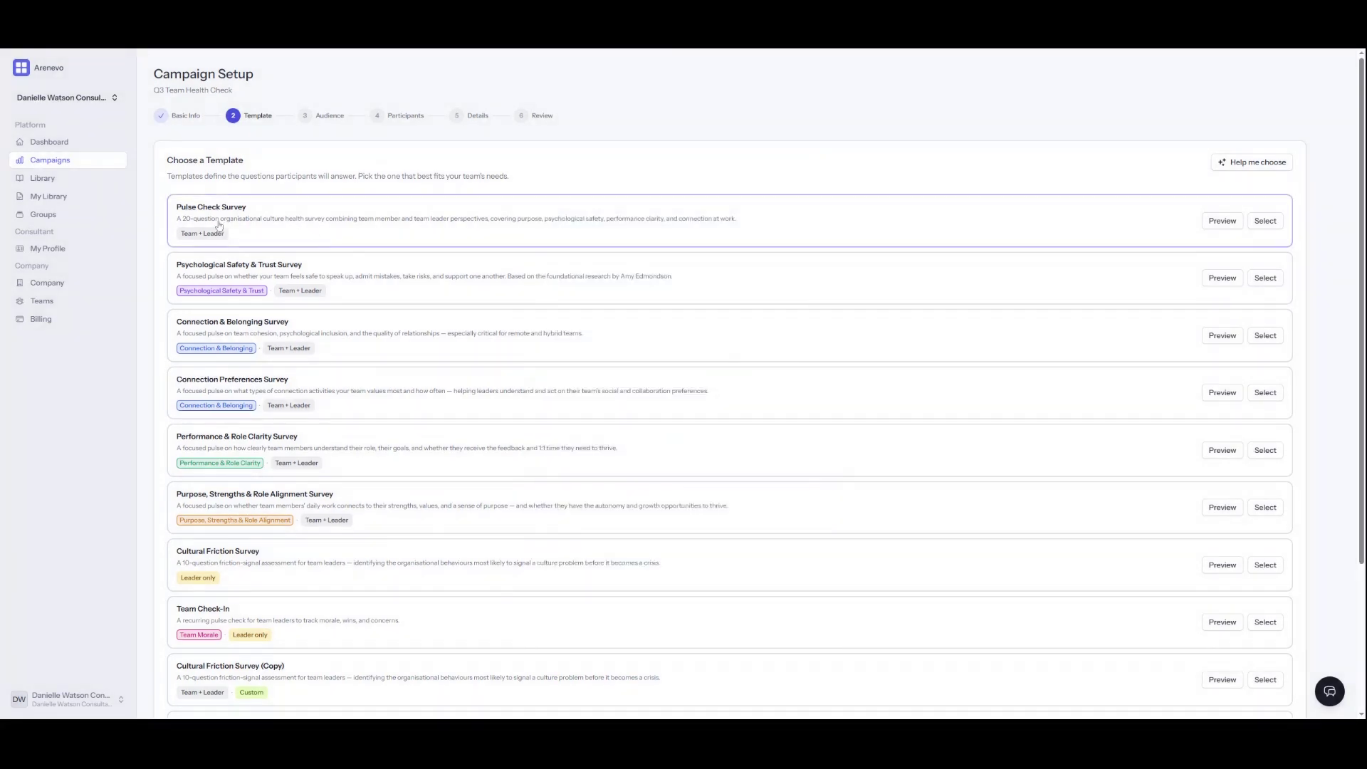
Step: Choose the Pulse Check Survey template and continue to the audience settings
{"action": "left_click", "coordinate": [1264, 226]}
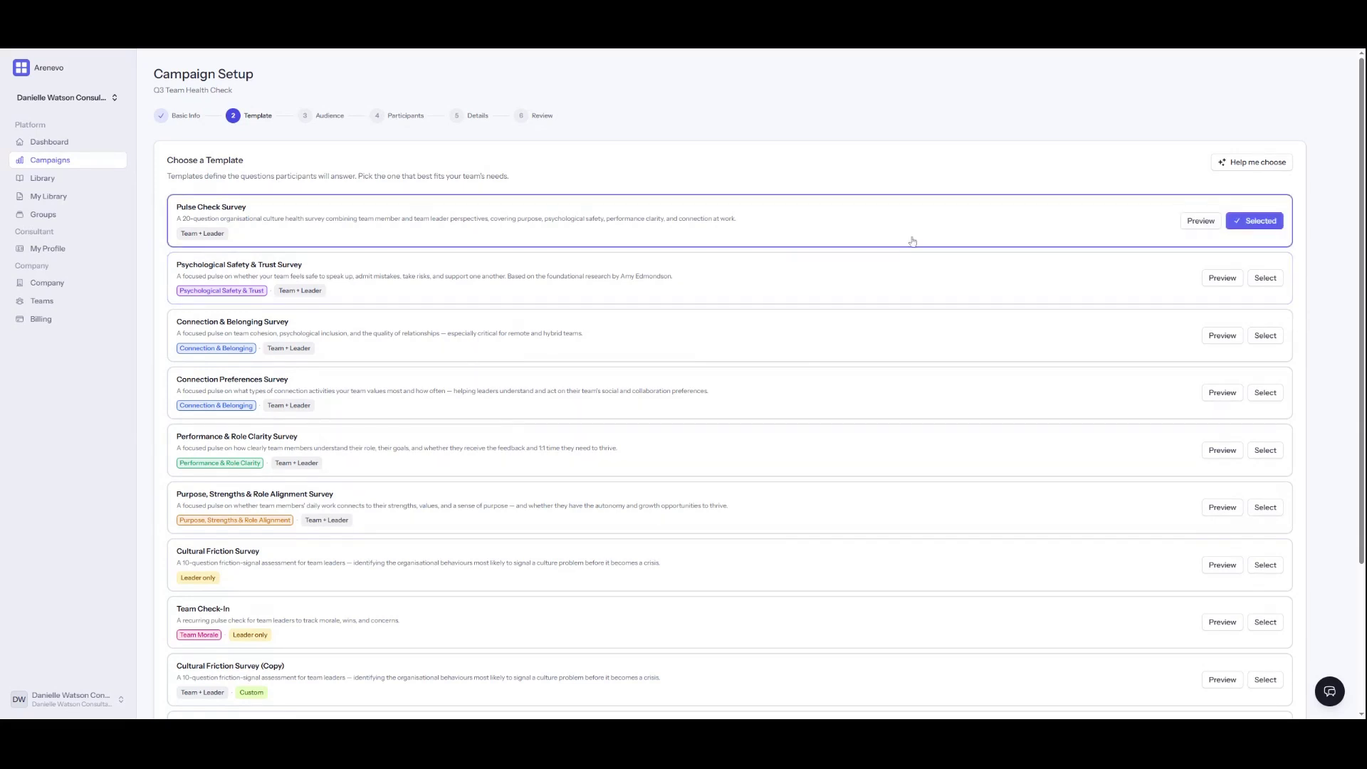
{"action": "scroll", "coordinate": [912, 241], "scroll_direction": "down", "scroll_amount": 5}
{"action": "left_click", "coordinate": [1283, 656]}
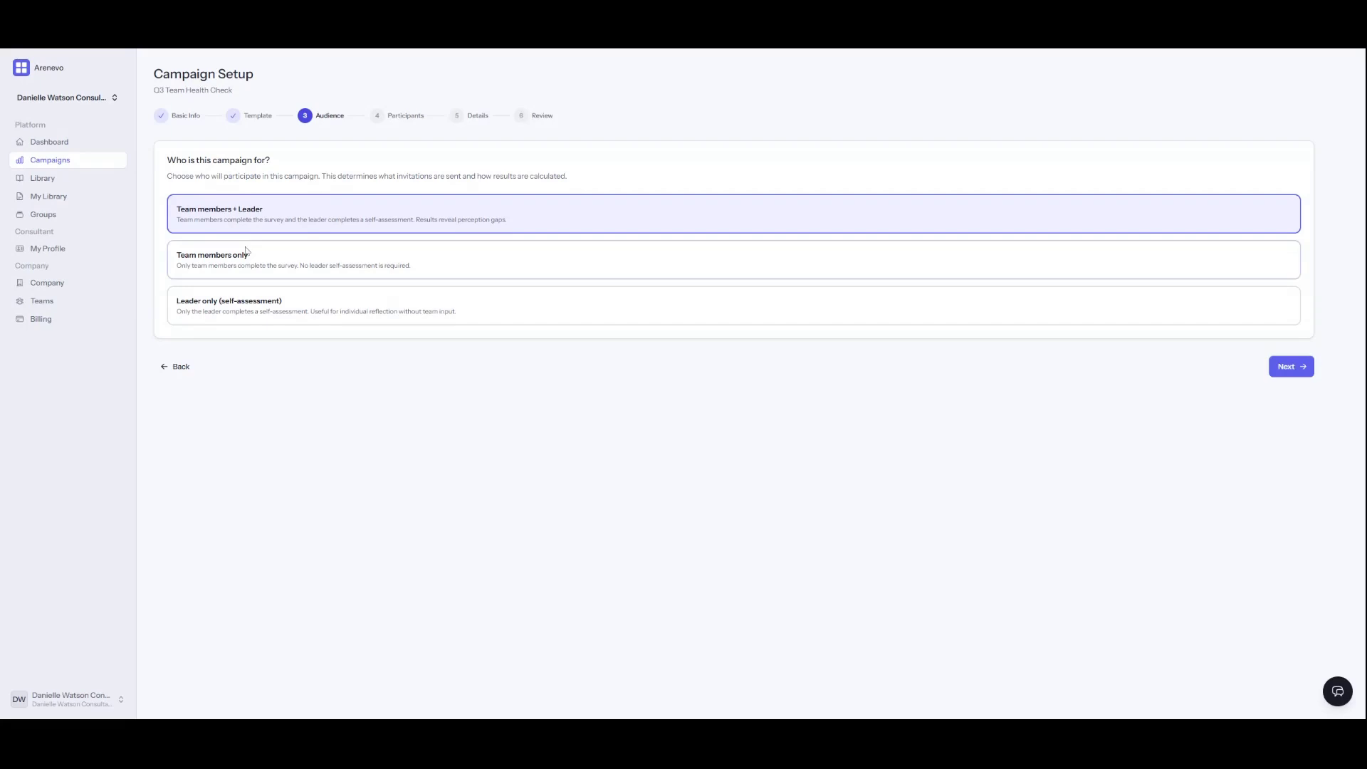
Step: Try the members-only and leader-only audiences, settle on Team members + Leader, and continue to the participants
{"action": "left_click", "coordinate": [204, 269]}
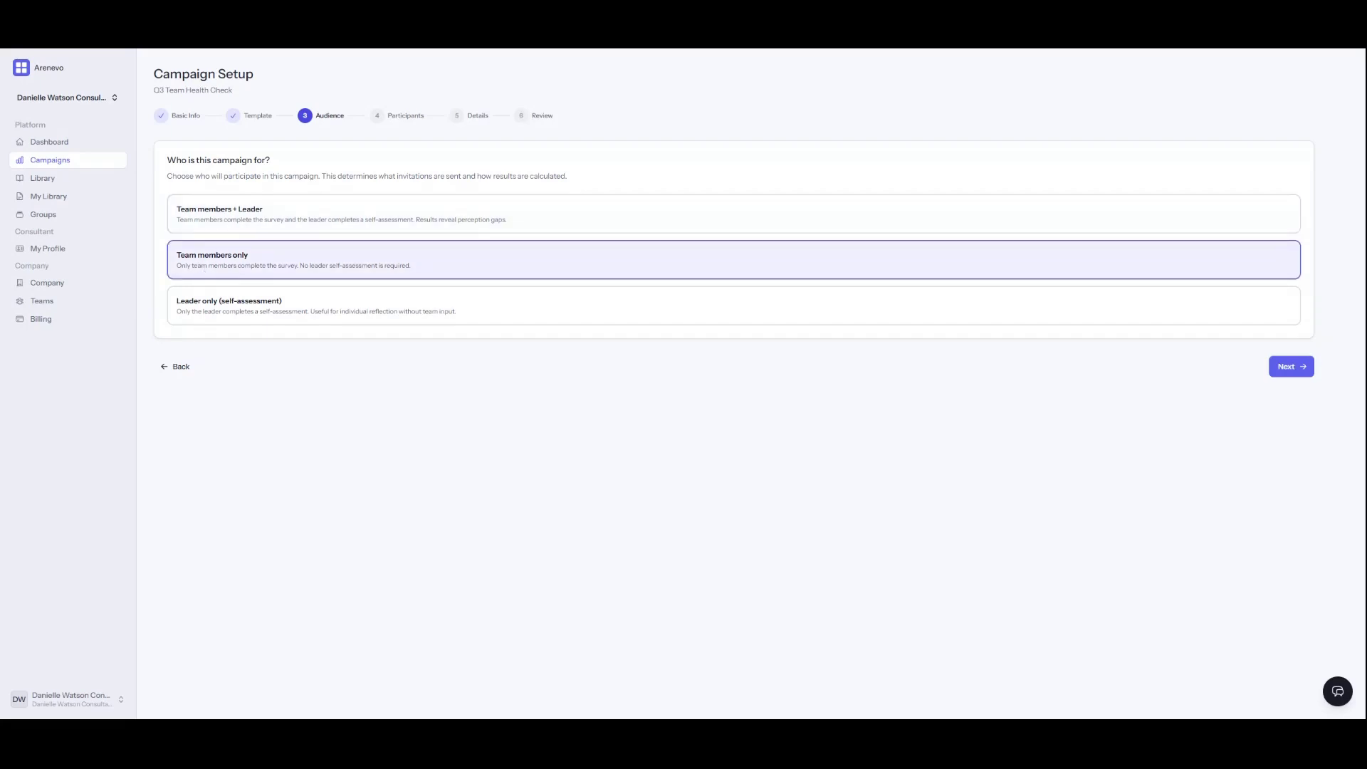
{"action": "left_click", "coordinate": [201, 314]}
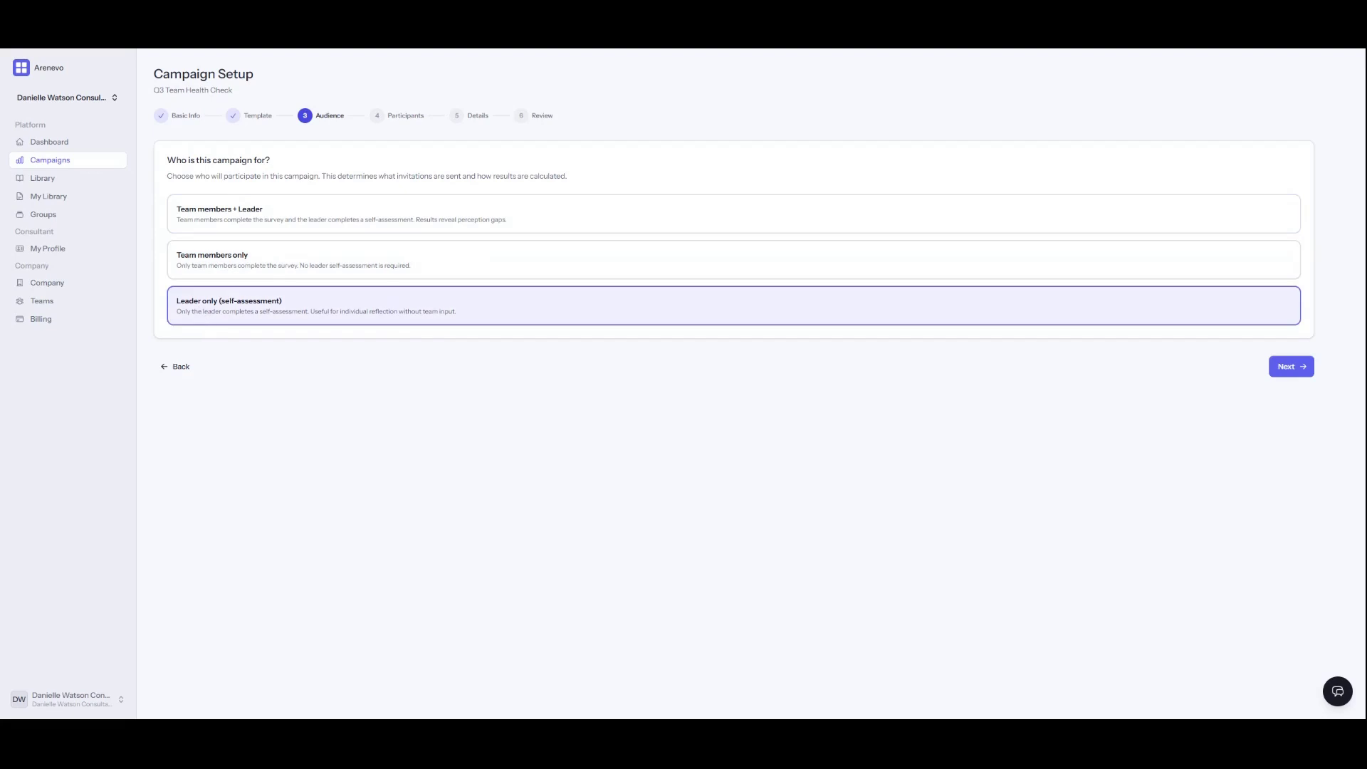
{"action": "left_click", "coordinate": [235, 221]}
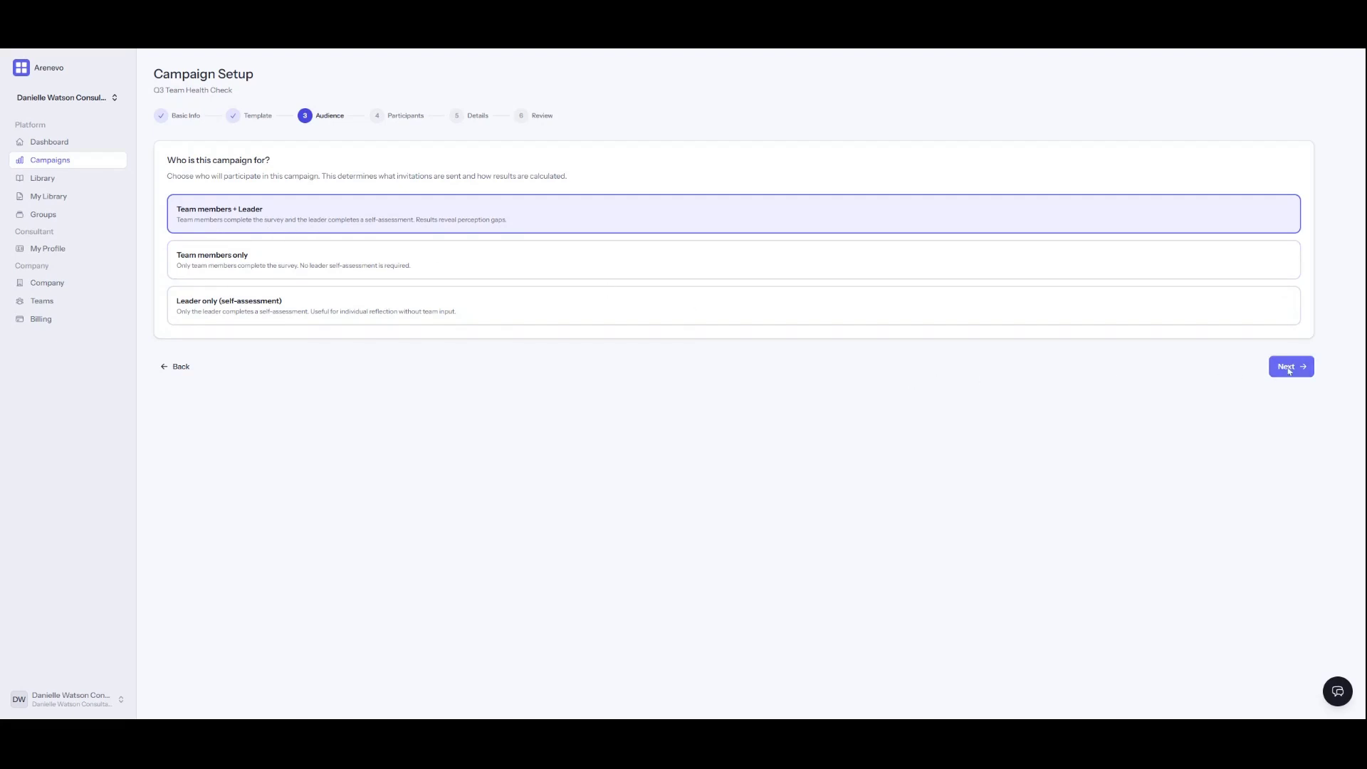
{"action": "left_click", "coordinate": [1289, 370]}
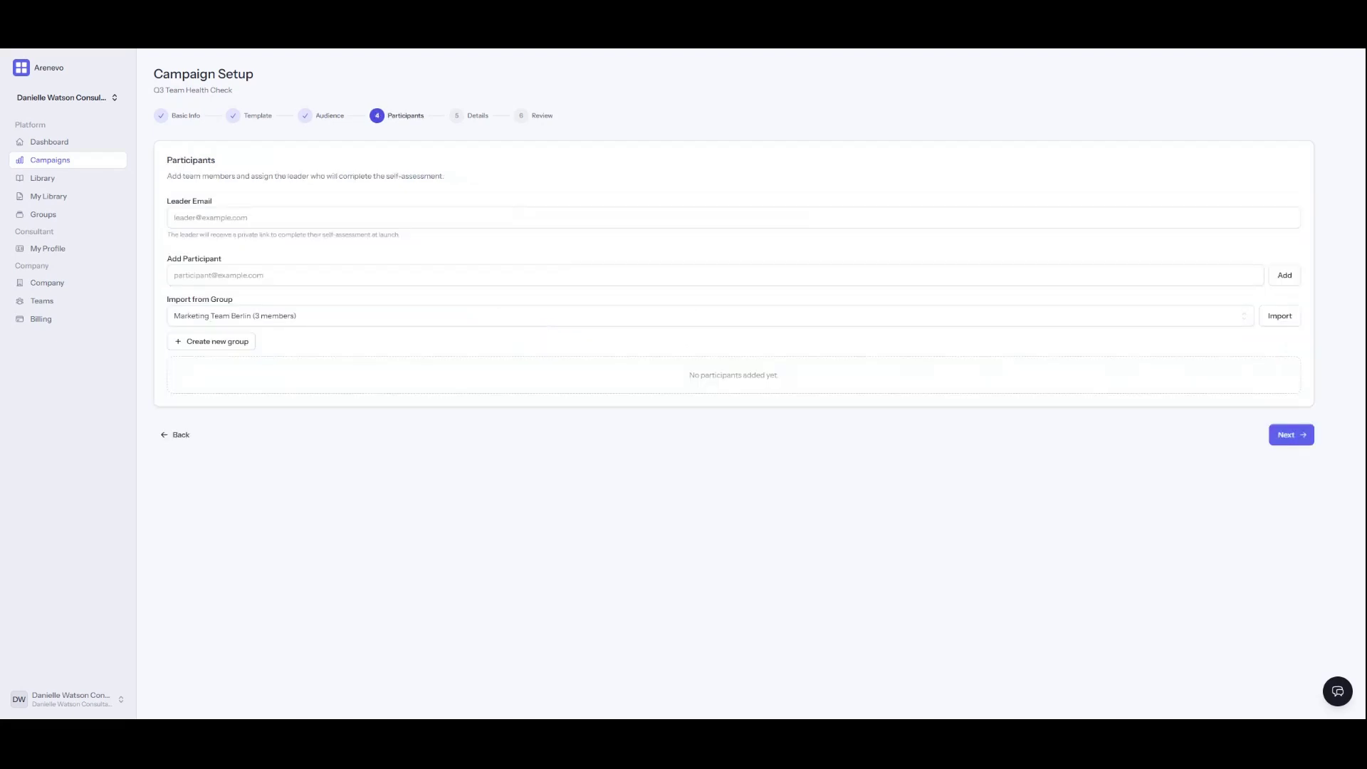
Step: Fill in the email of the leader who completes the self-assessment
{"action": "left_click", "coordinate": [196, 214]}
{"action": "left_click", "coordinate": [197, 217]}
{"action": "key", "text": "ctrl+v"}
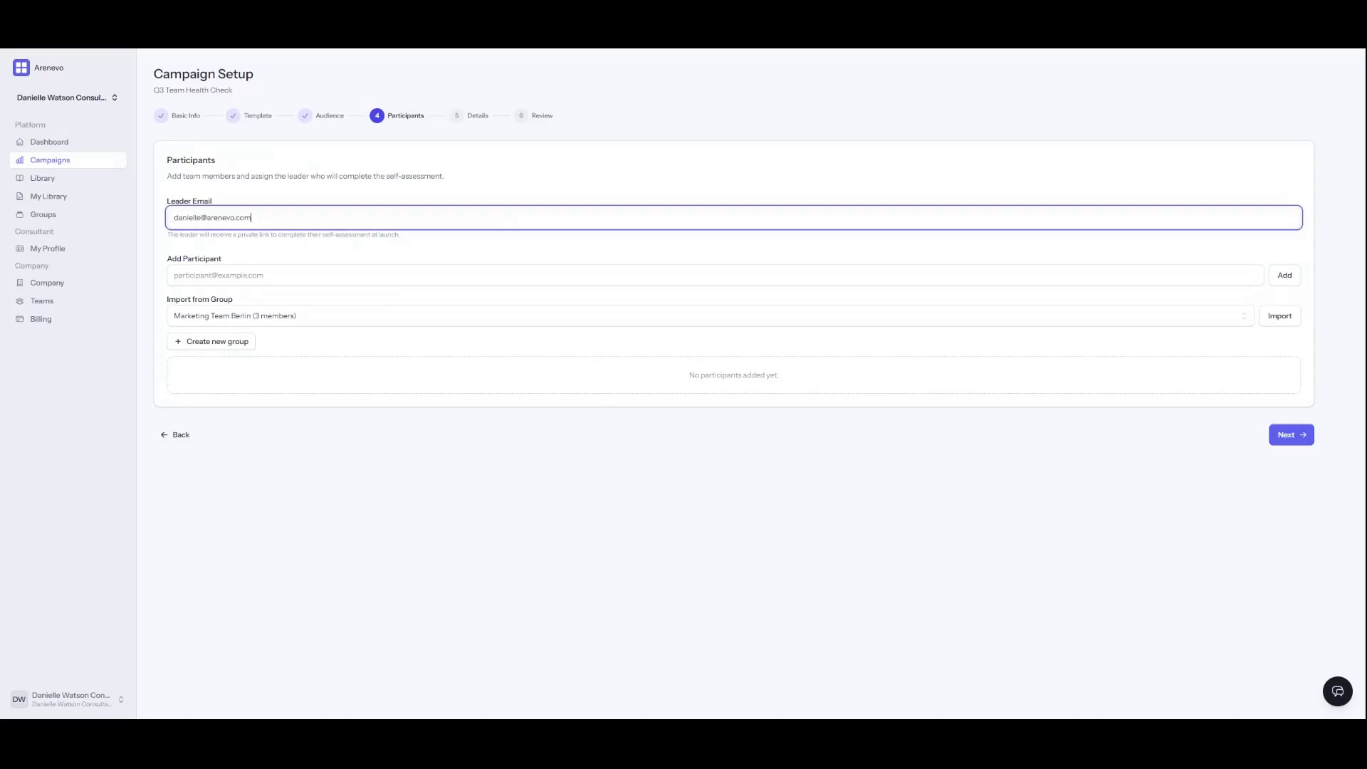
Step: Add one participant by email and import the members of an existing group into the participant list
{"action": "left_click", "coordinate": [206, 275]}
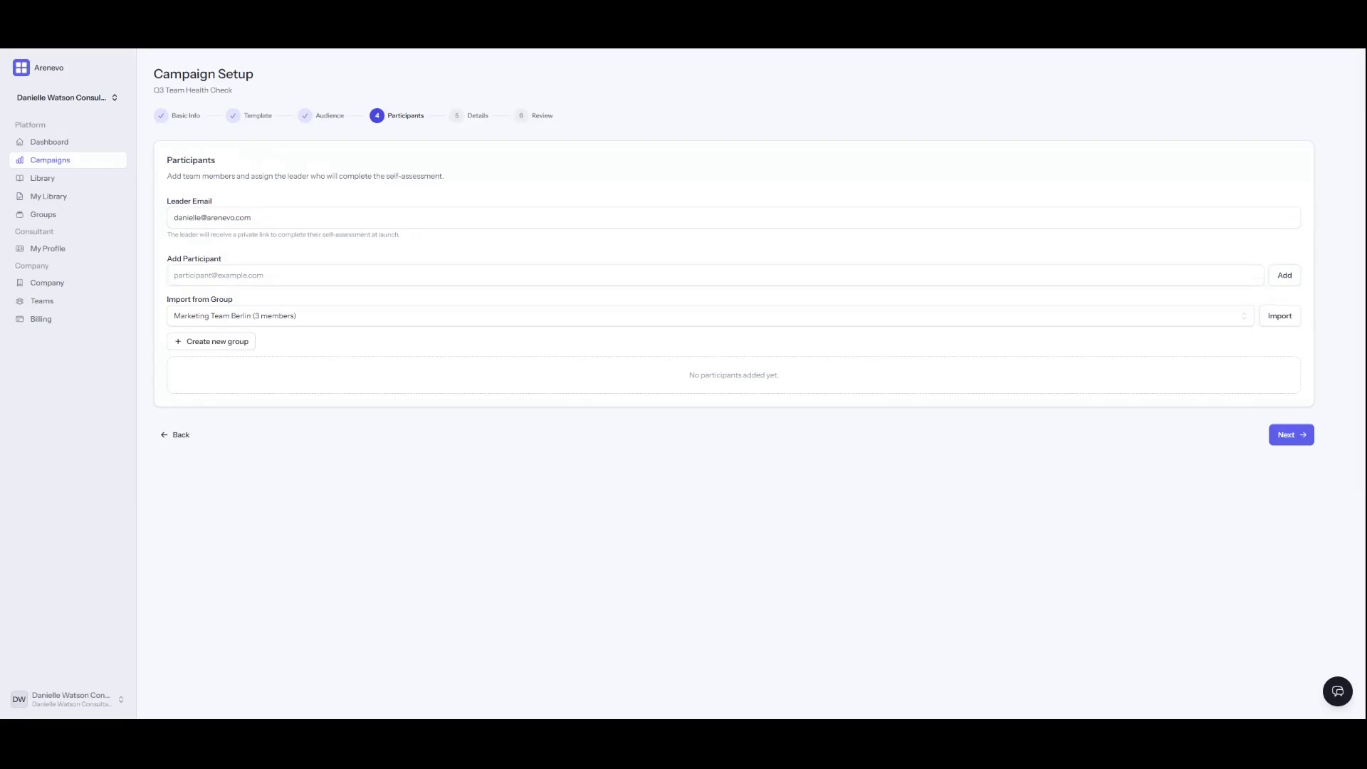
{"action": "key", "text": "ctrl+v"}
{"action": "left_click", "coordinate": [1284, 275]}
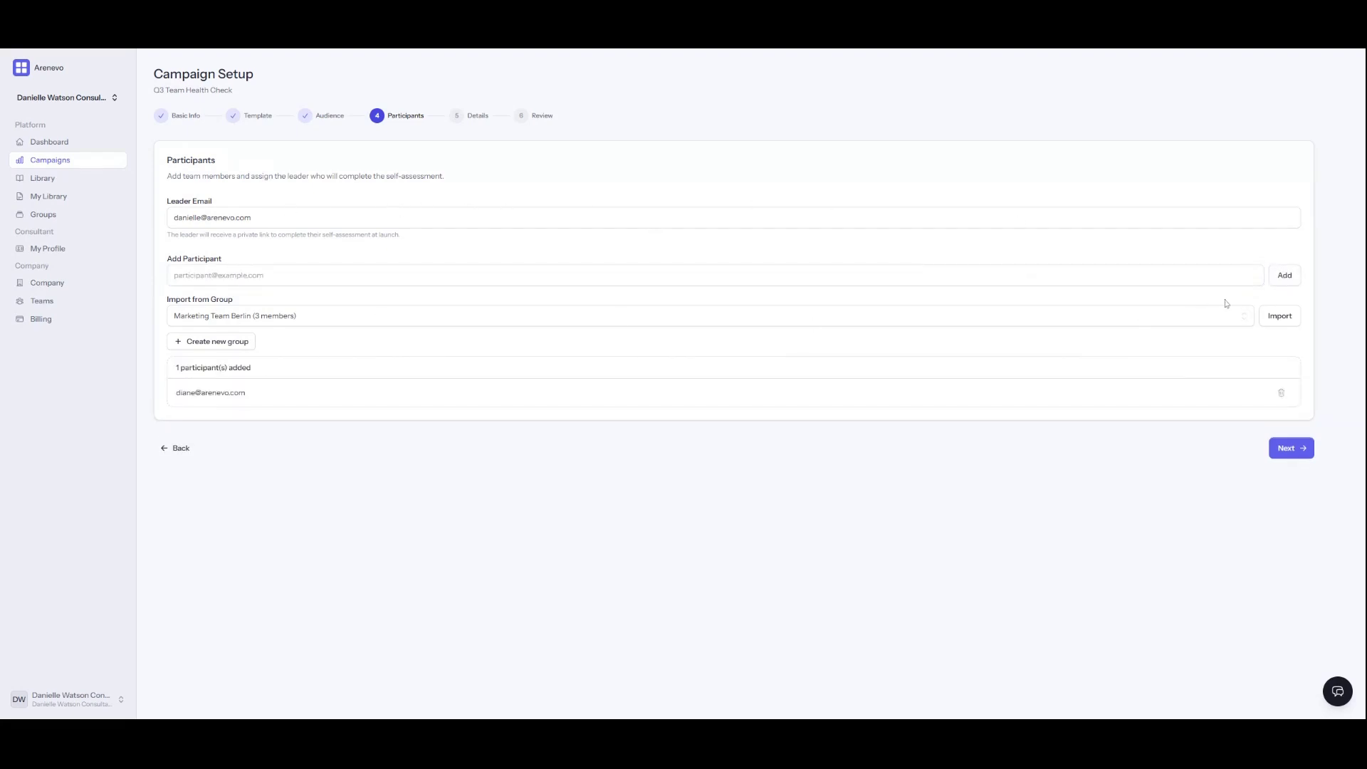
{"action": "left_click", "coordinate": [1282, 317]}
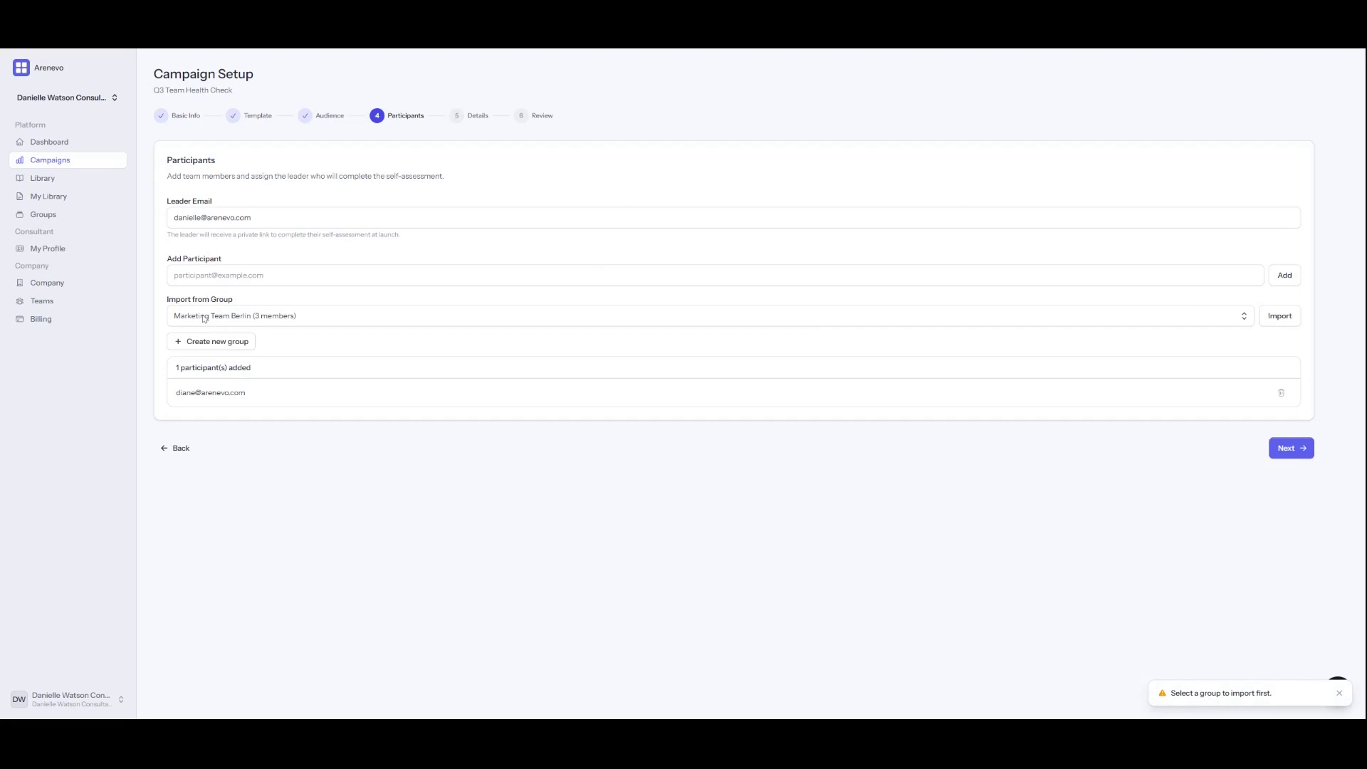
{"action": "left_click", "coordinate": [1279, 317]}
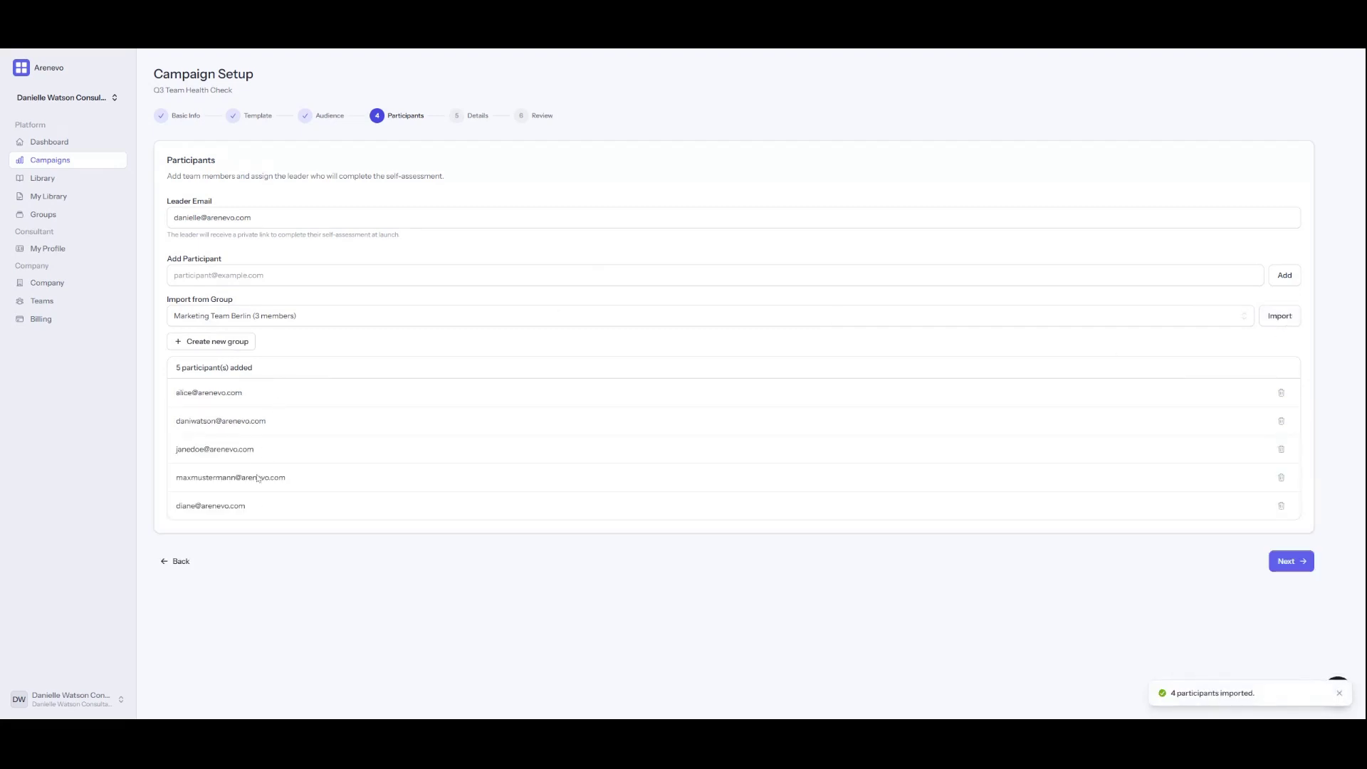
Step: Start a new participant group and name it "Marketing Team Munich"
{"action": "left_click", "coordinate": [213, 342]}
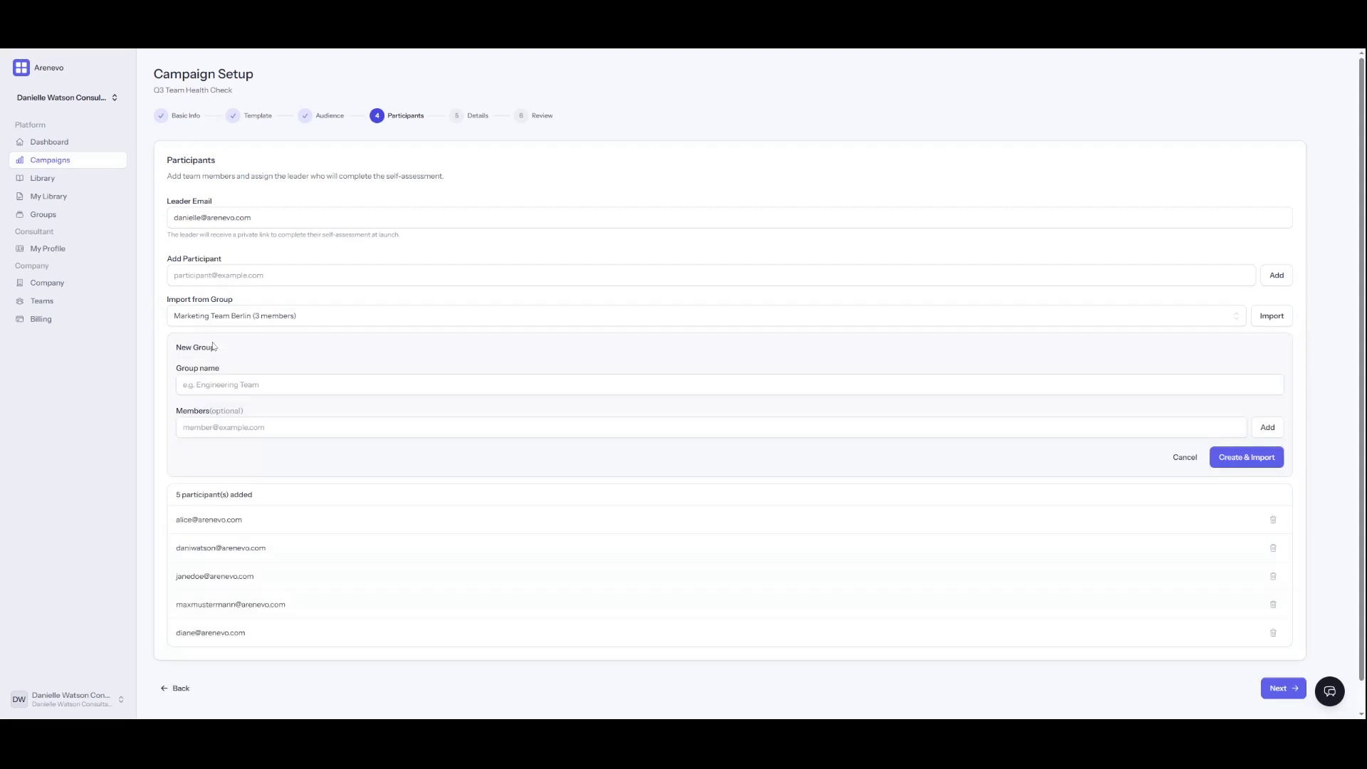
{"action": "left_click", "coordinate": [205, 383]}
{"action": "left_click", "coordinate": [221, 384]}
{"action": "type", "text": "Marketing Team"}
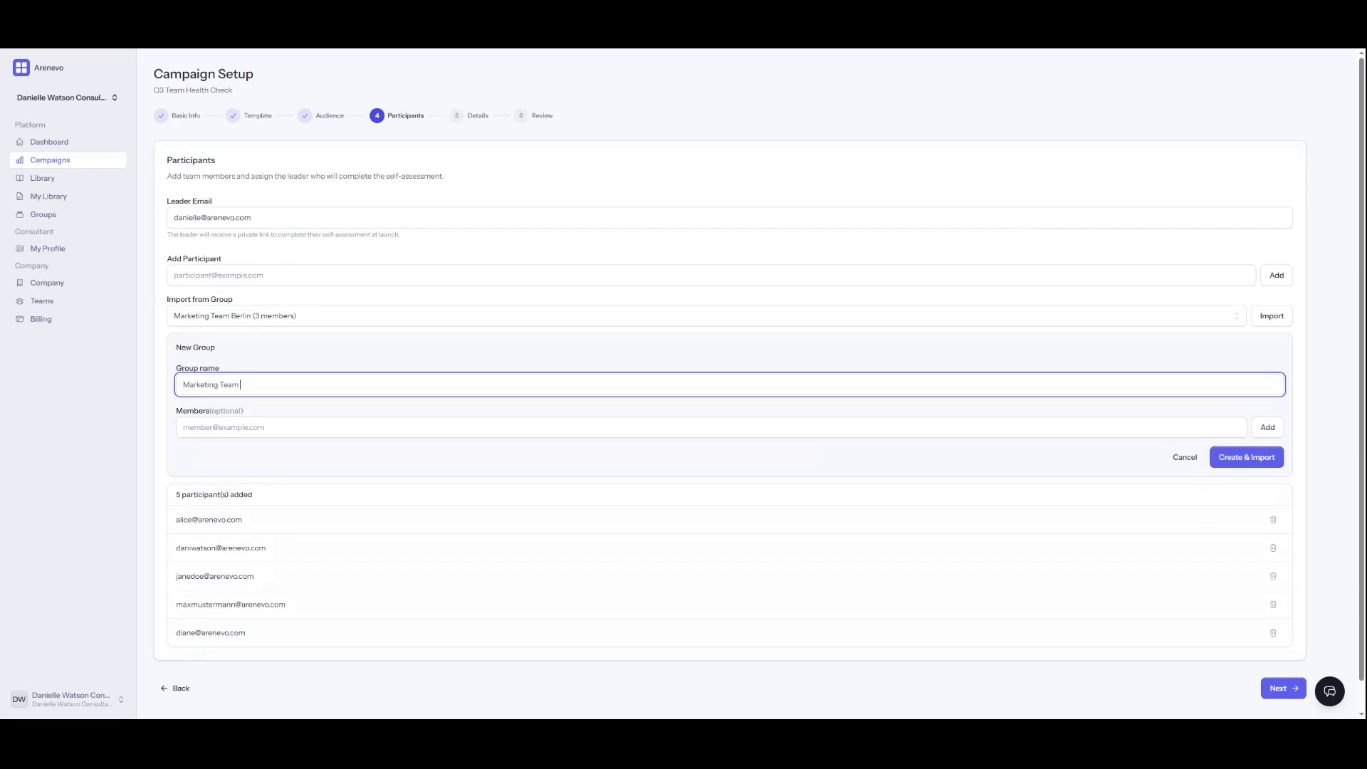
{"action": "type", "text": "Munich"}
{"action": "key", "text": "Tab"}
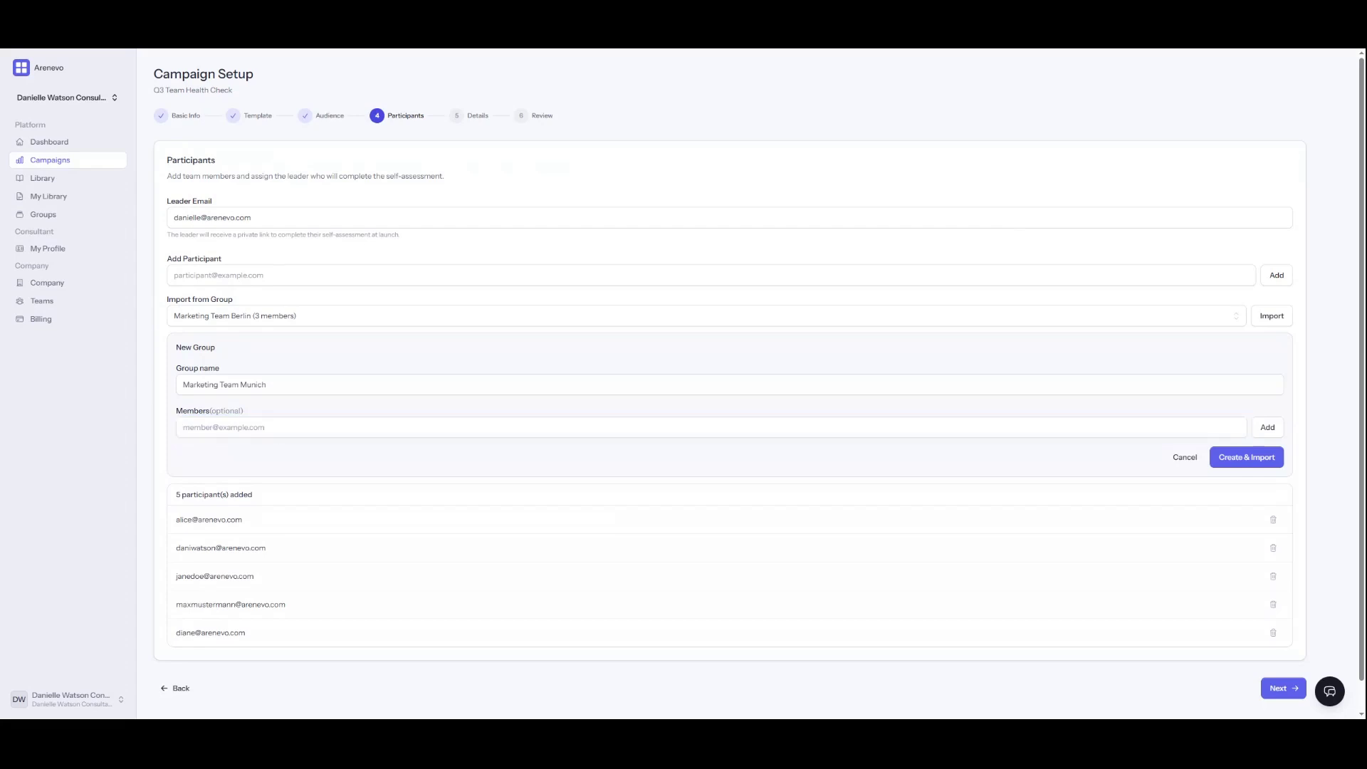
Step: Add two members by email to the new group, create and import it, and continue to the campaign details
{"action": "left_click", "coordinate": [221, 427]}
{"action": "key", "text": "ctrl+v"}
{"action": "left_click", "coordinate": [1266, 428]}
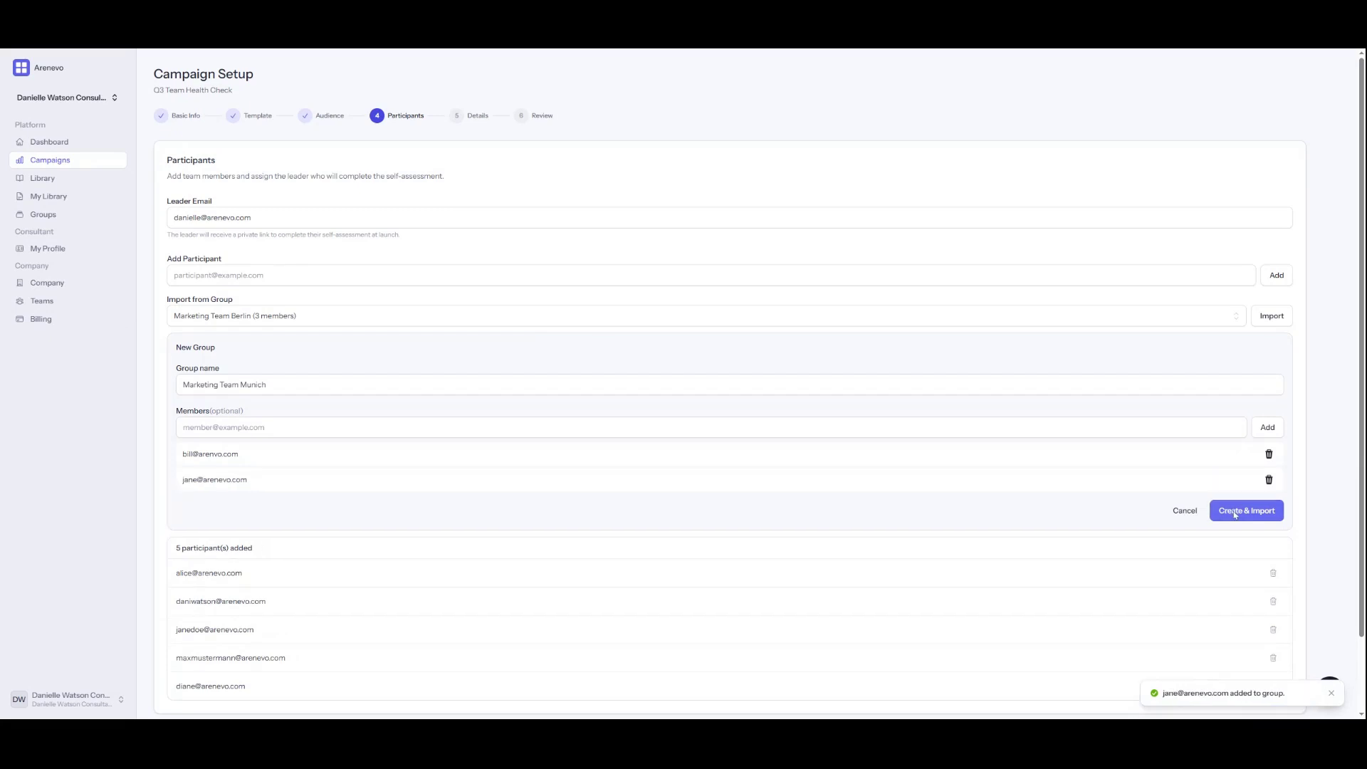
{"action": "left_click", "coordinate": [1238, 511]}
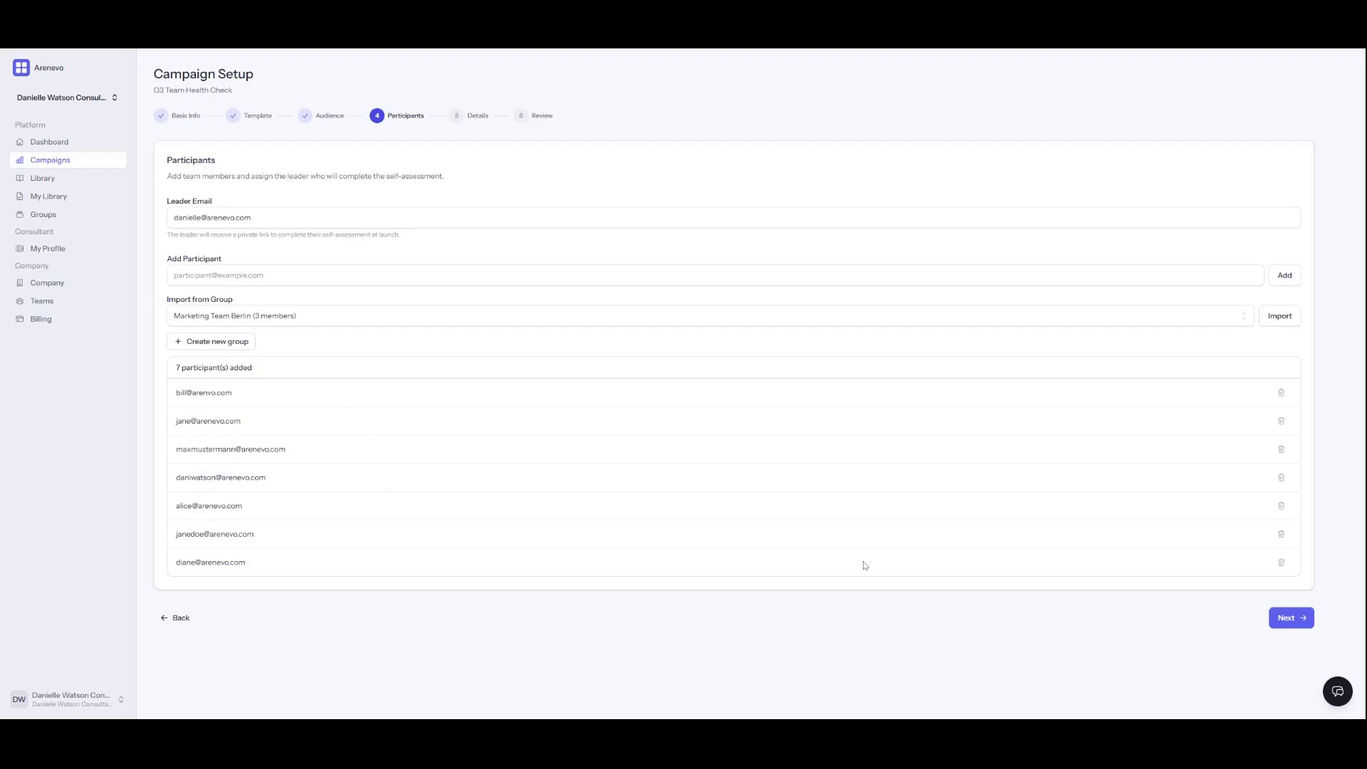
{"action": "left_click", "coordinate": [1293, 619]}
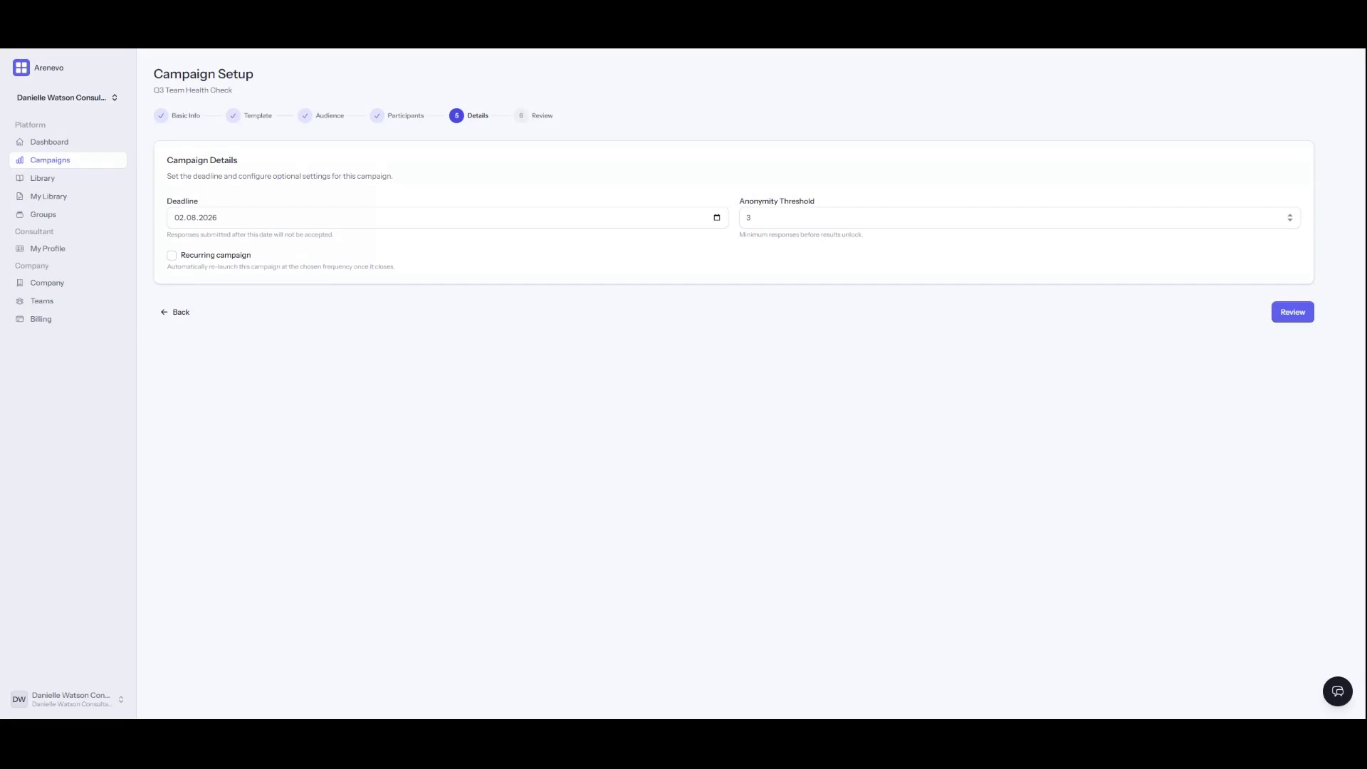
{"action": "left_click", "coordinate": [172, 256]}
{"action": "left_click", "coordinate": [217, 309]}
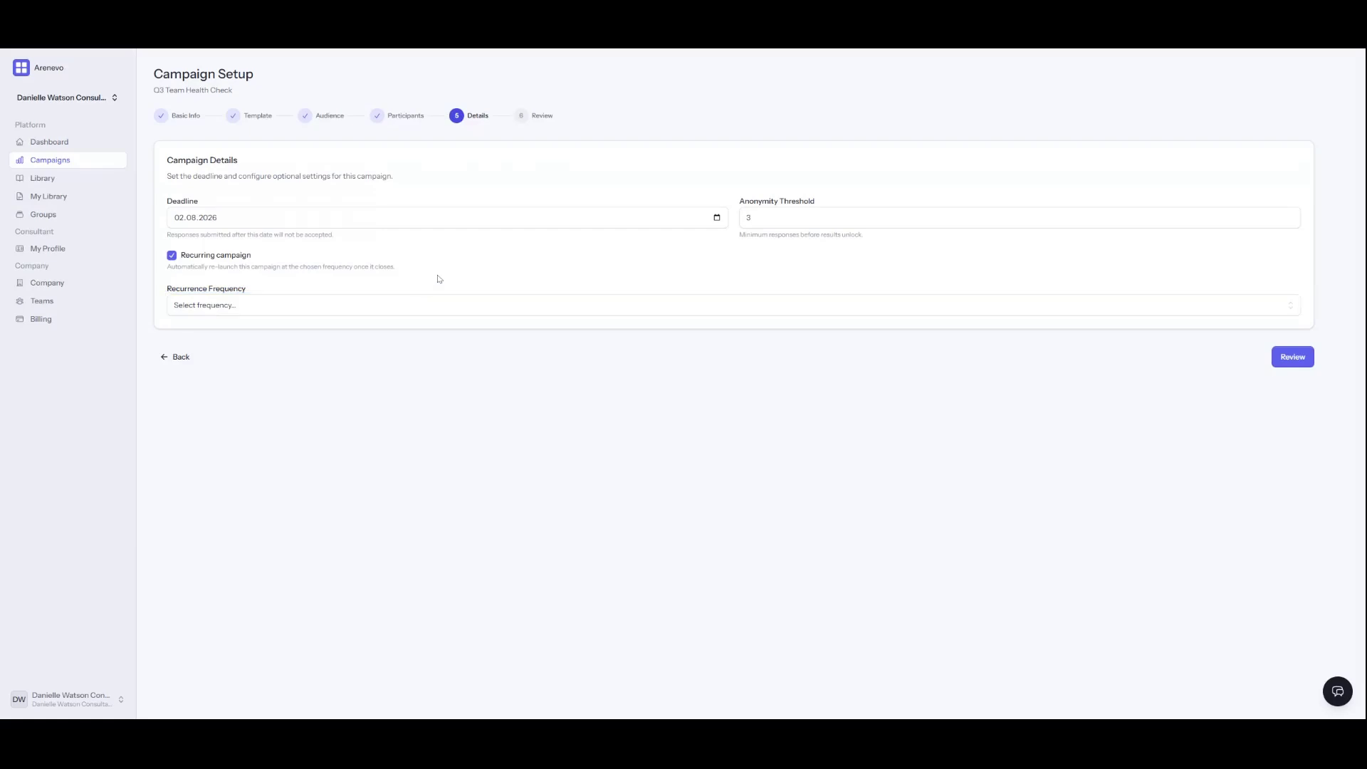
{"action": "left_click", "coordinate": [172, 256]}
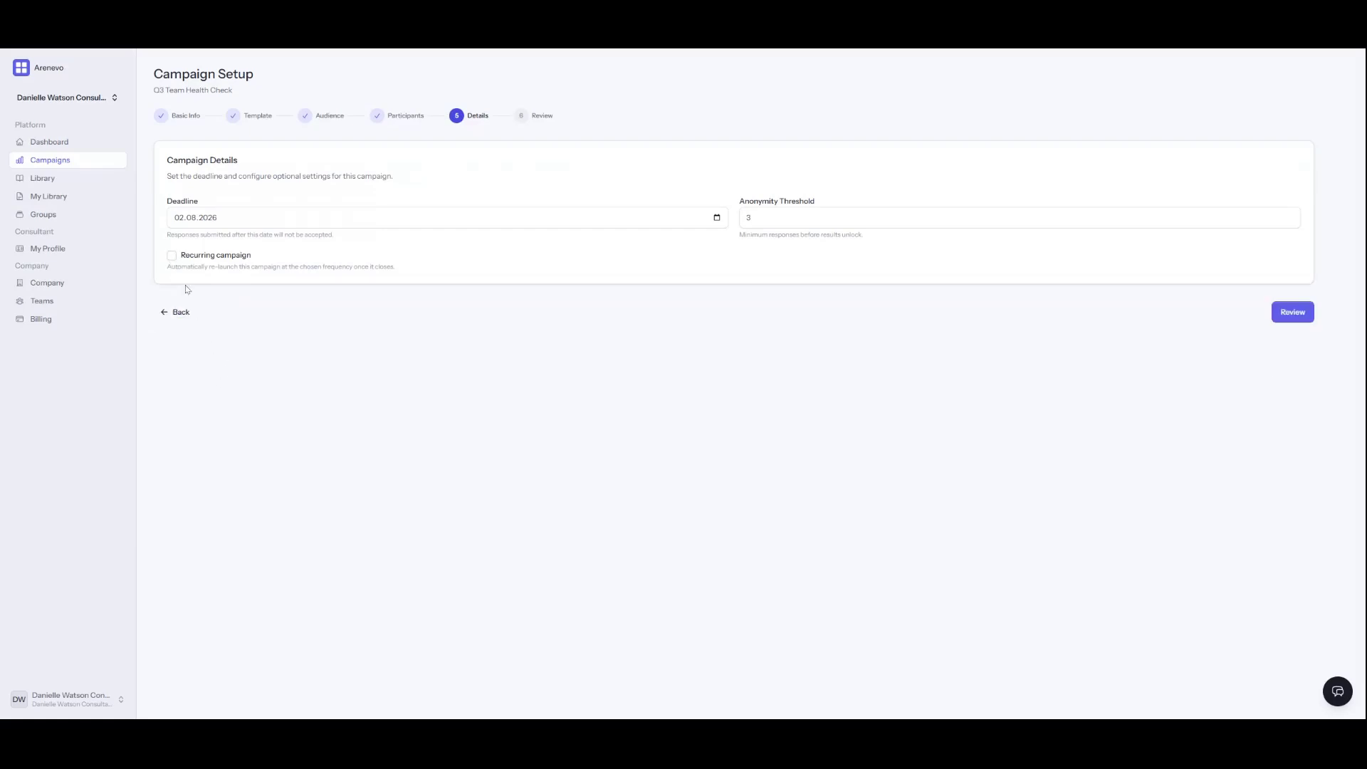
Step: Proceed to the campaign review, reopen its basic information for checking, and save back to the review
{"action": "left_click", "coordinate": [1291, 319]}
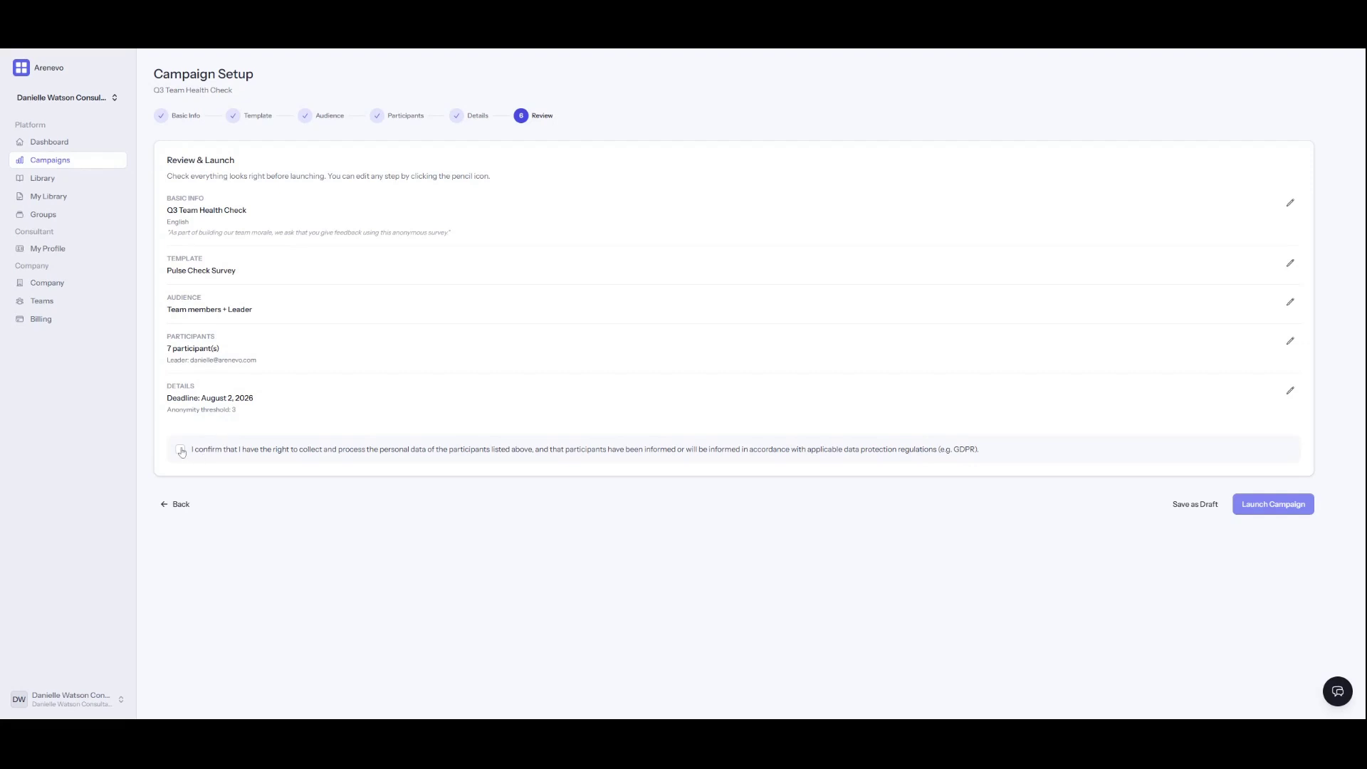
{"action": "left_click", "coordinate": [1290, 205]}
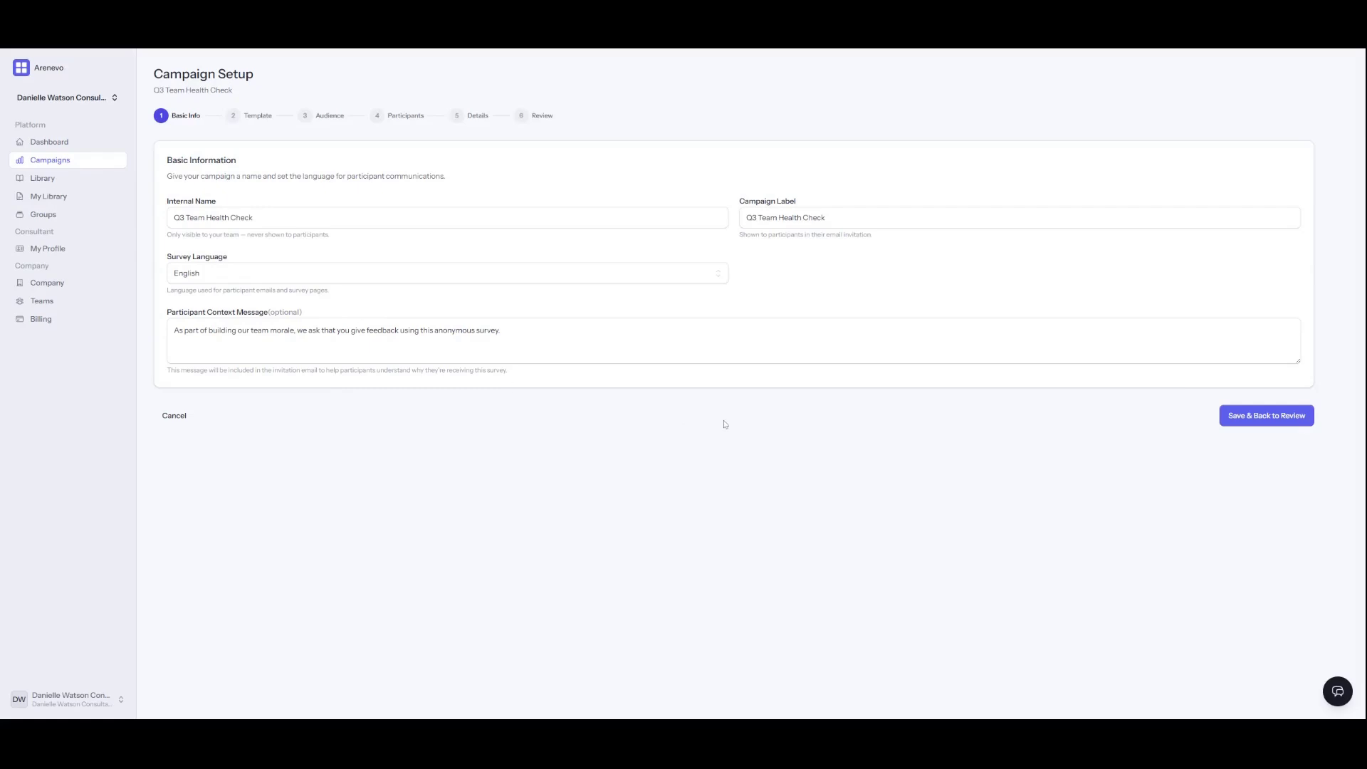
{"action": "left_click", "coordinate": [1268, 420]}
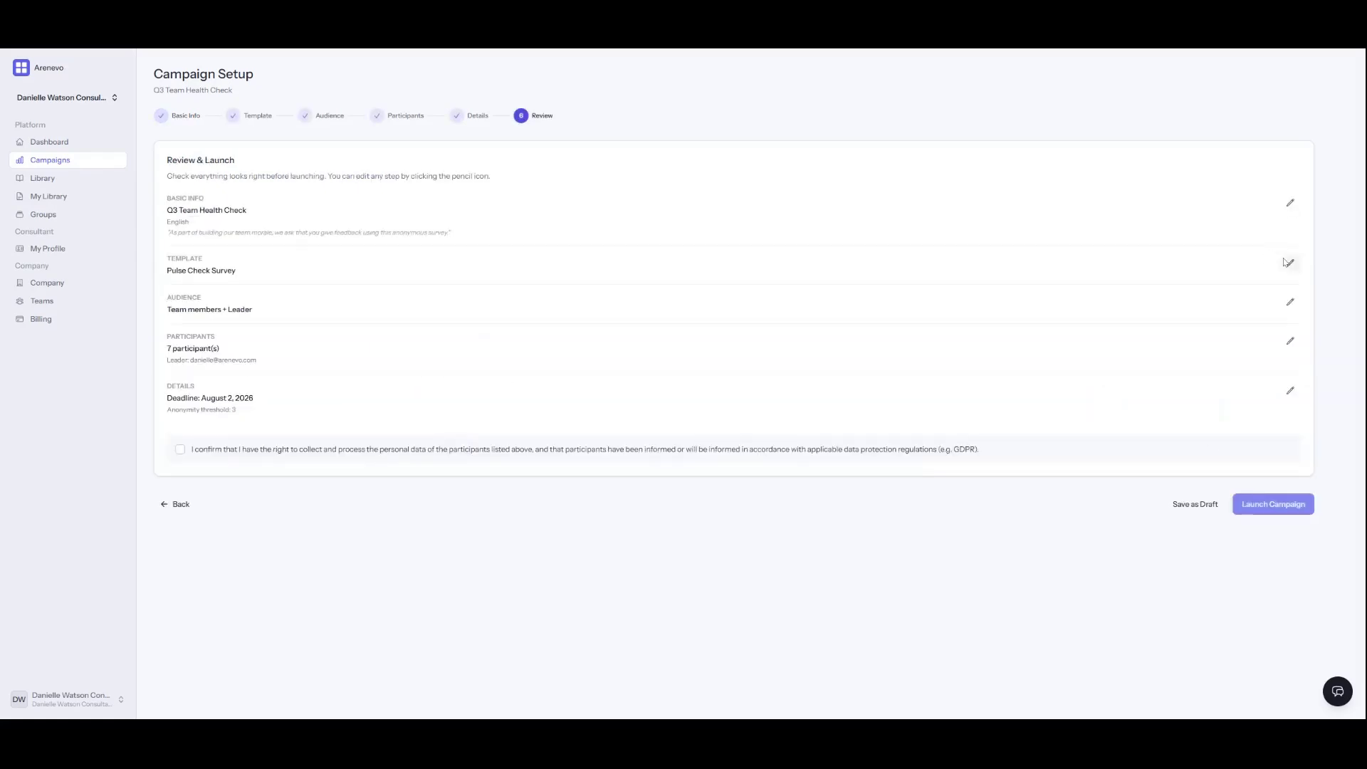
Step: Recheck the template choice from the review, and launch the campaign with the personal data processing confirmation accepted
{"action": "left_click", "coordinate": [1287, 264]}
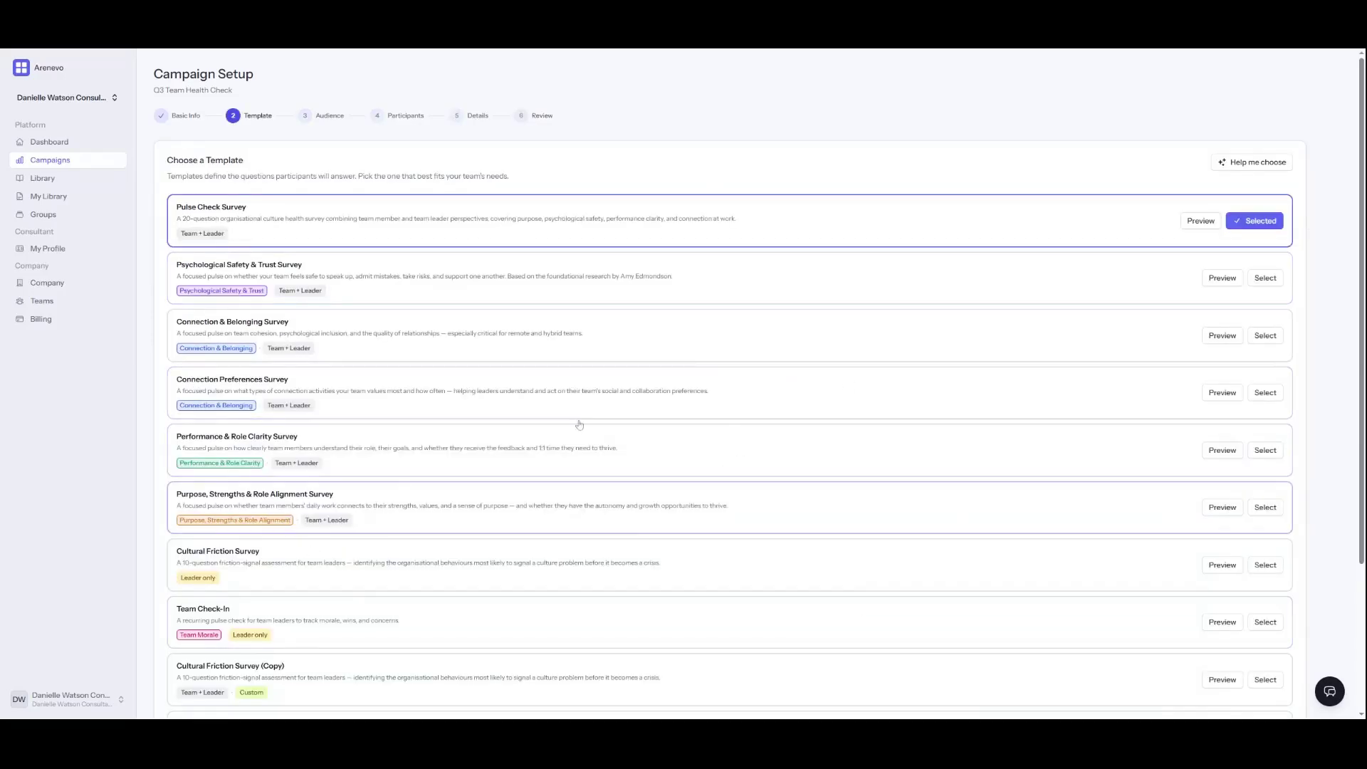
{"action": "scroll", "coordinate": [796, 333], "scroll_direction": "down", "scroll_amount": 3}
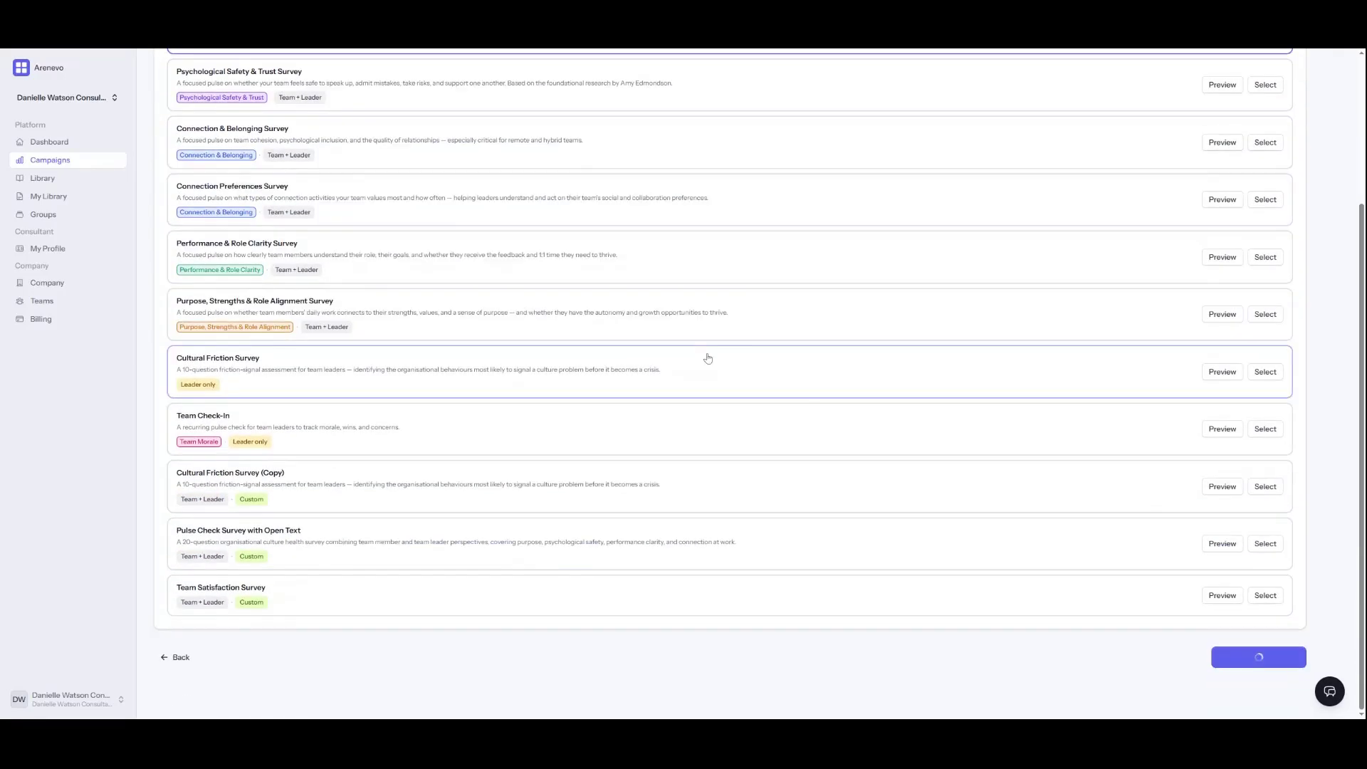
{"action": "left_click", "coordinate": [182, 452]}
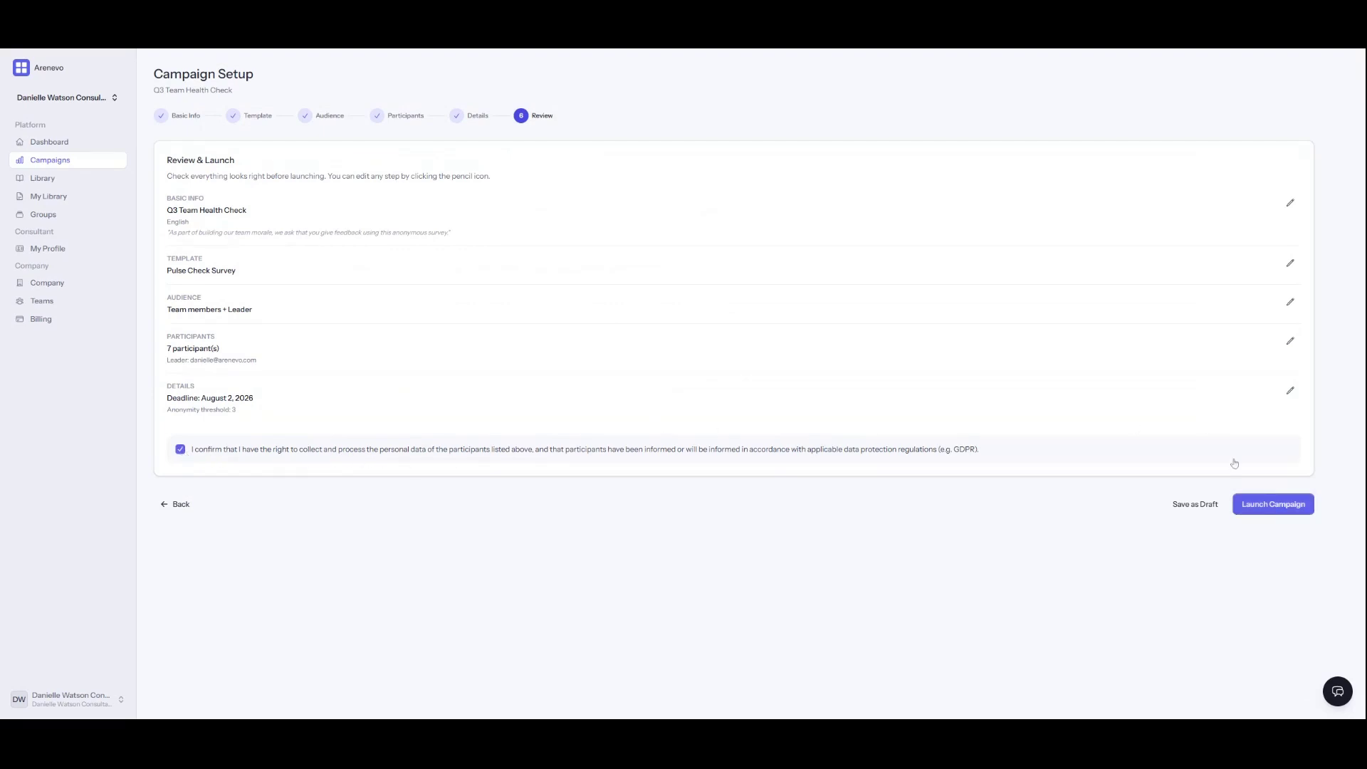
{"action": "left_click", "coordinate": [1253, 508]}
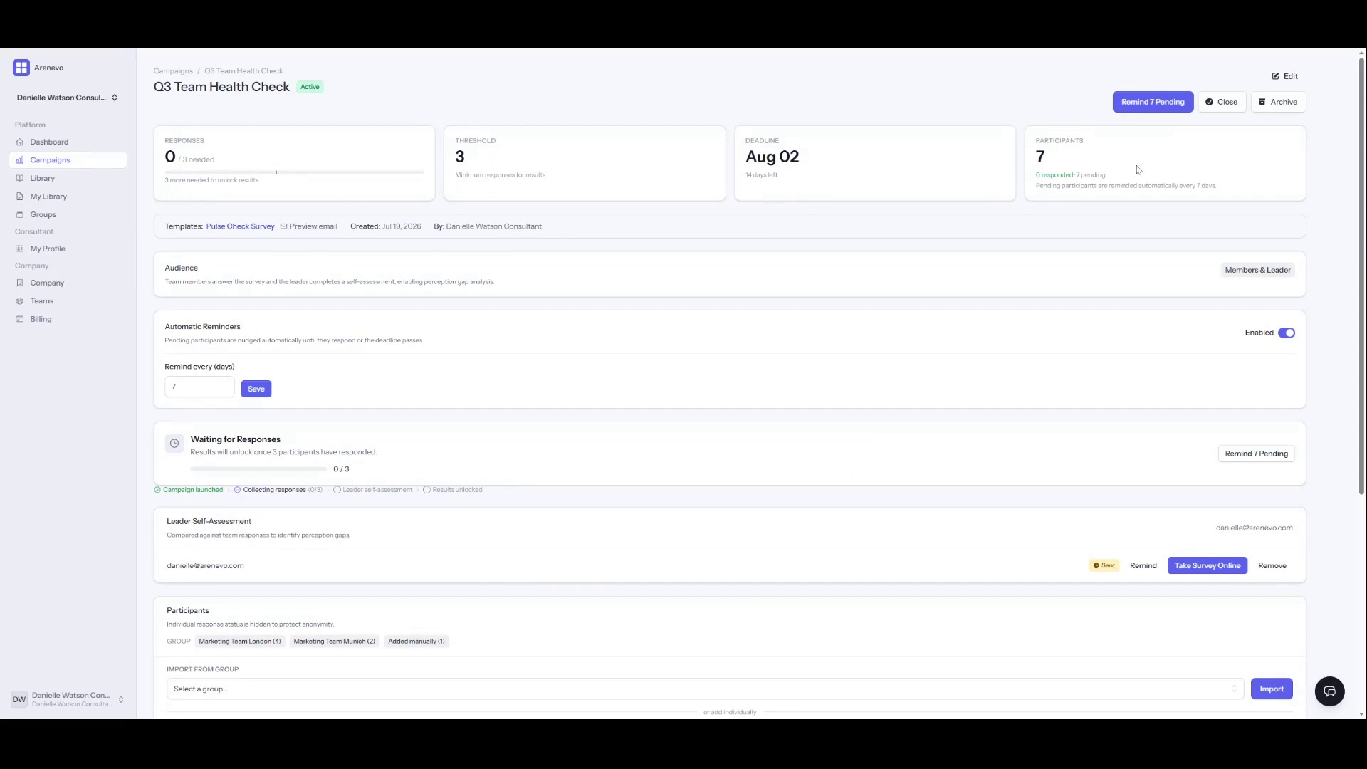
Step: Preview the campaign's Pulse Check Survey template and the invitation emails for both the team member and the team leader
{"action": "left_click", "coordinate": [232, 229]}
{"action": "left_click", "coordinate": [830, 77]}
{"action": "left_click", "coordinate": [300, 231]}
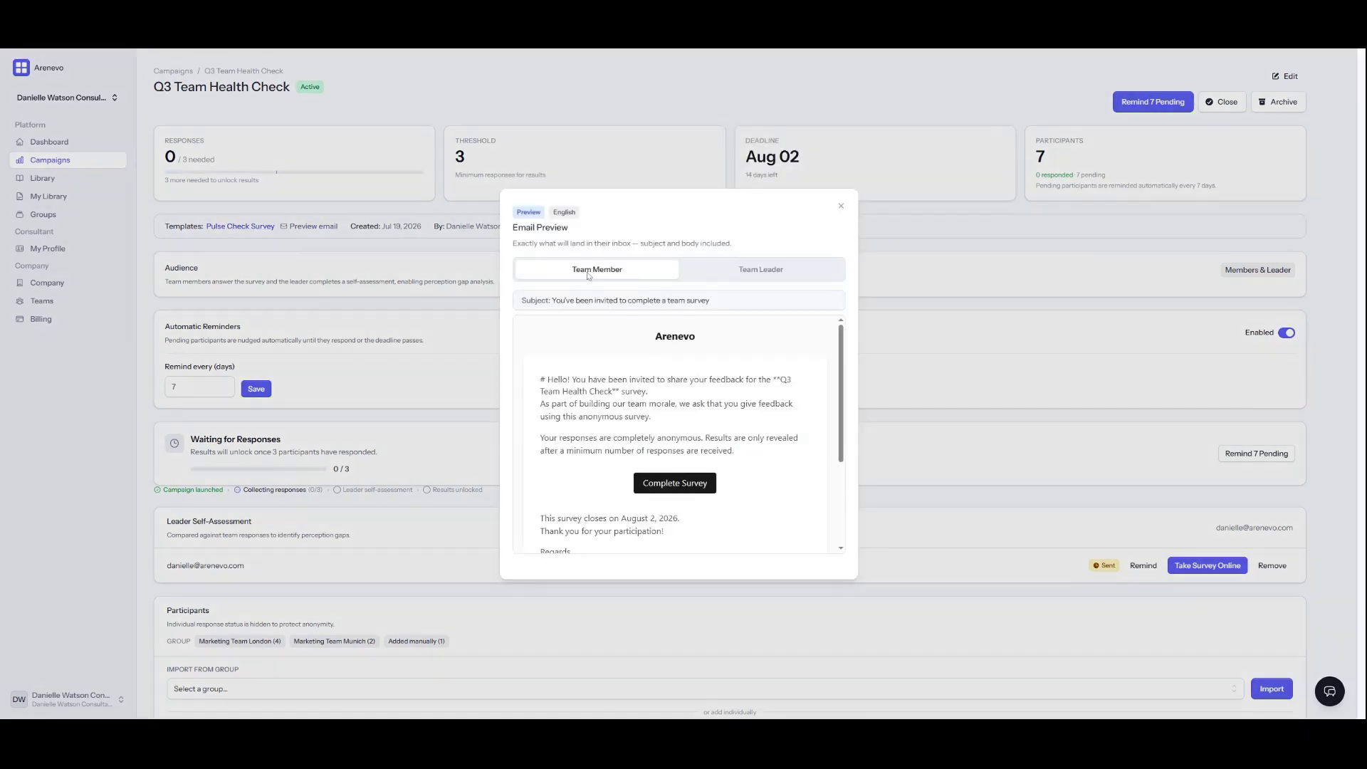
{"action": "left_click", "coordinate": [753, 271]}
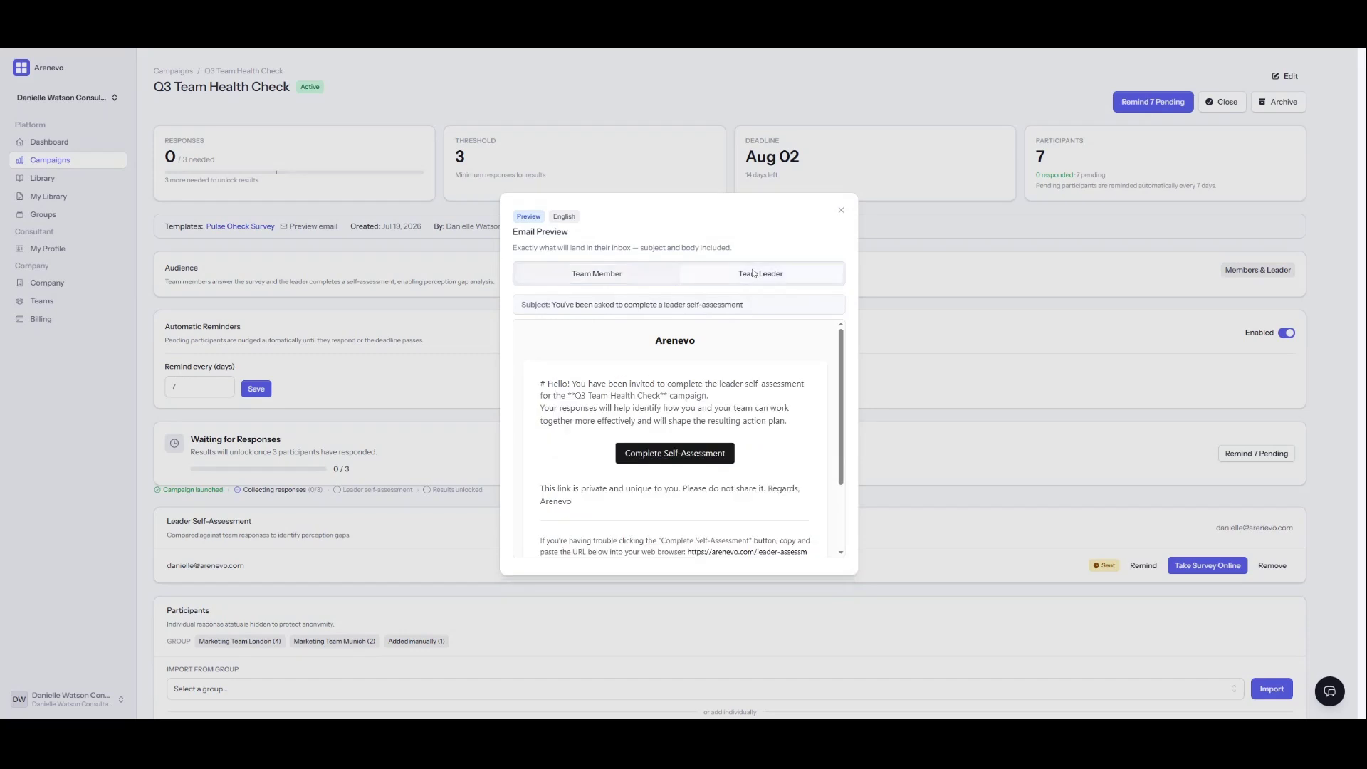
{"action": "left_click", "coordinate": [602, 275]}
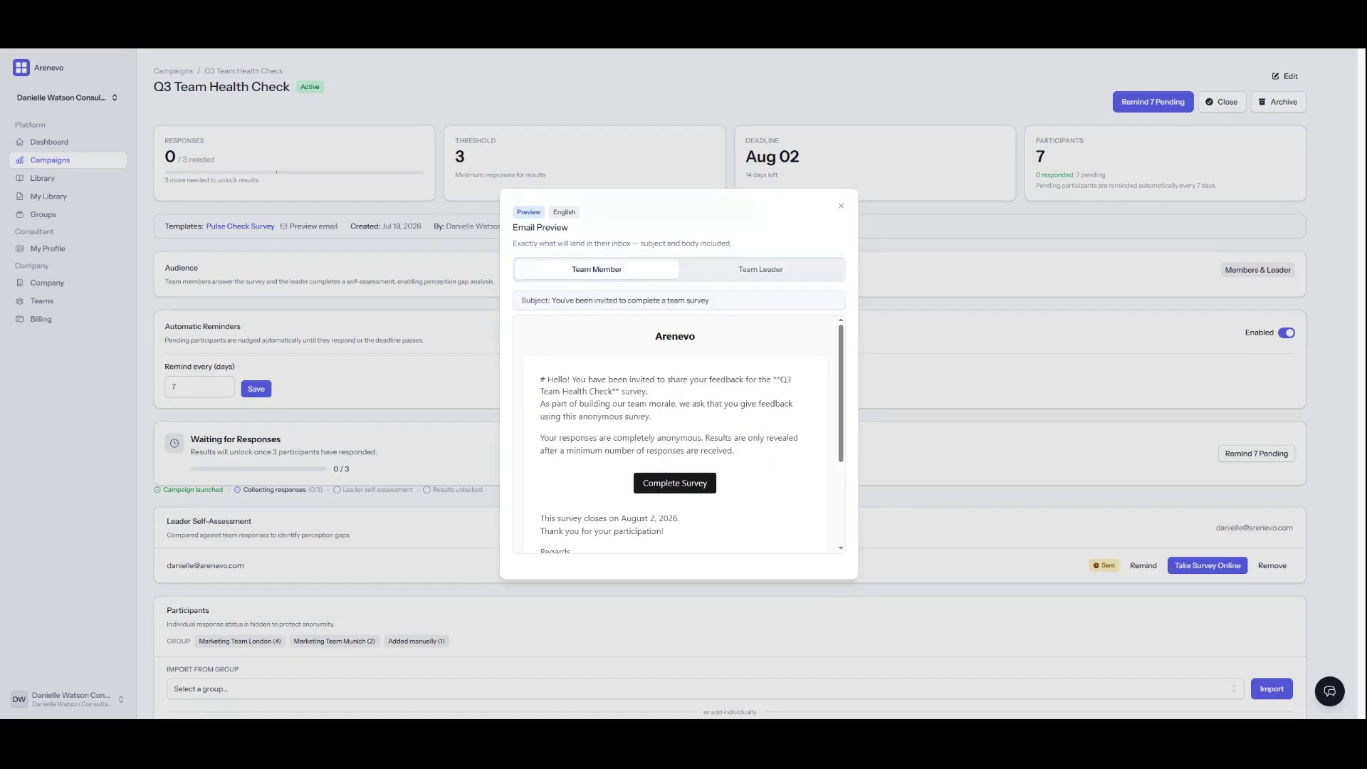
{"action": "left_click", "coordinate": [840, 207]}
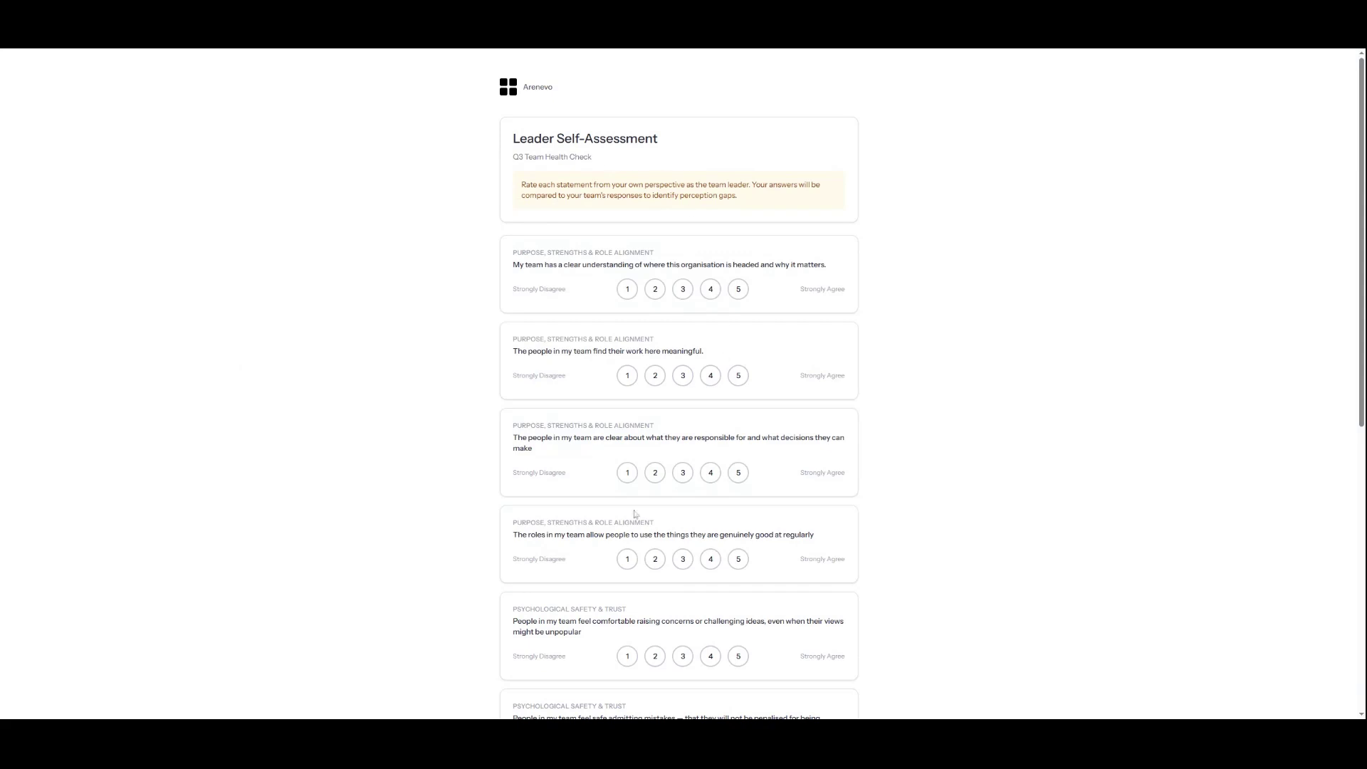
Step: Look through the statements and rating scales of the Leader Self-Assessment for the Q3 Team Health Check
{"action": "scroll", "coordinate": [635, 512], "scroll_direction": "down", "scroll_amount": 4}
{"action": "scroll", "coordinate": [589, 526], "scroll_direction": "up", "scroll_amount": 1}
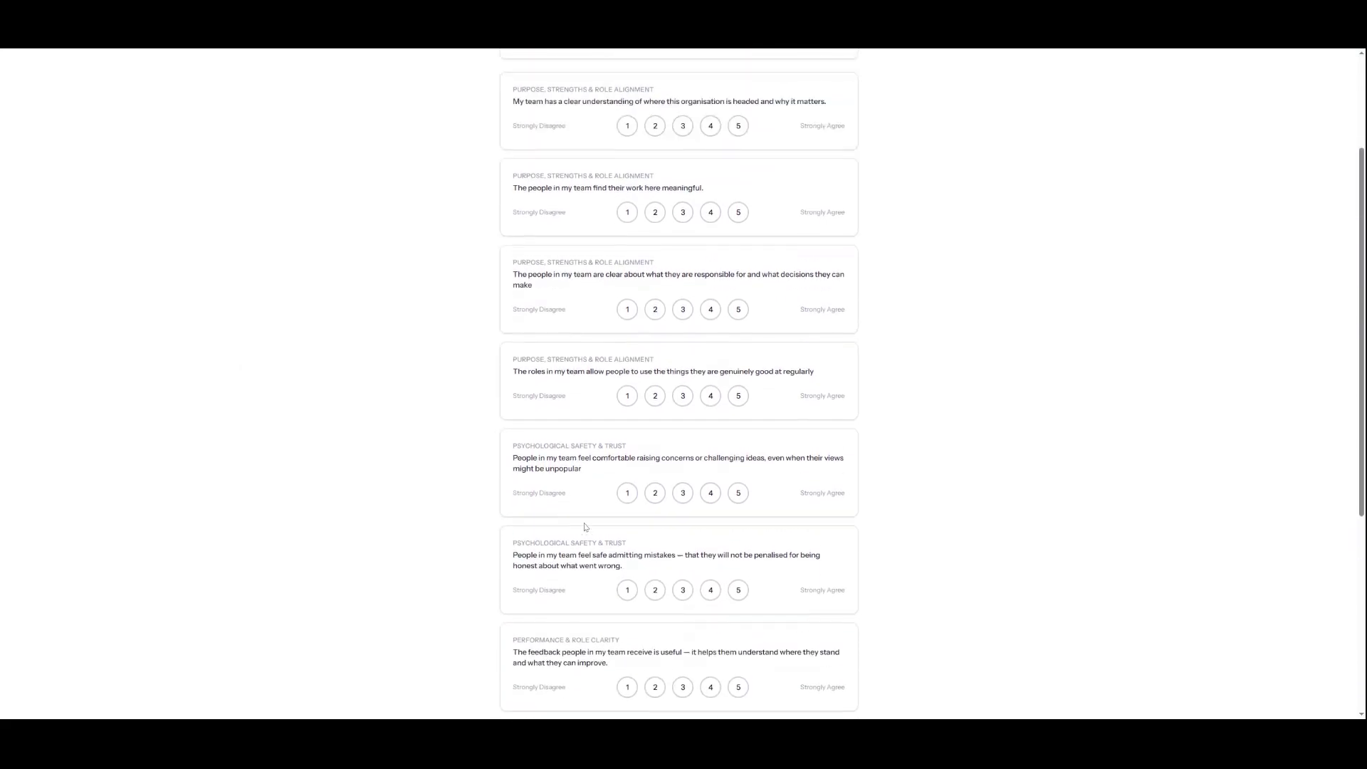
{"action": "scroll", "coordinate": [585, 527], "scroll_direction": "up", "scroll_amount": 3}
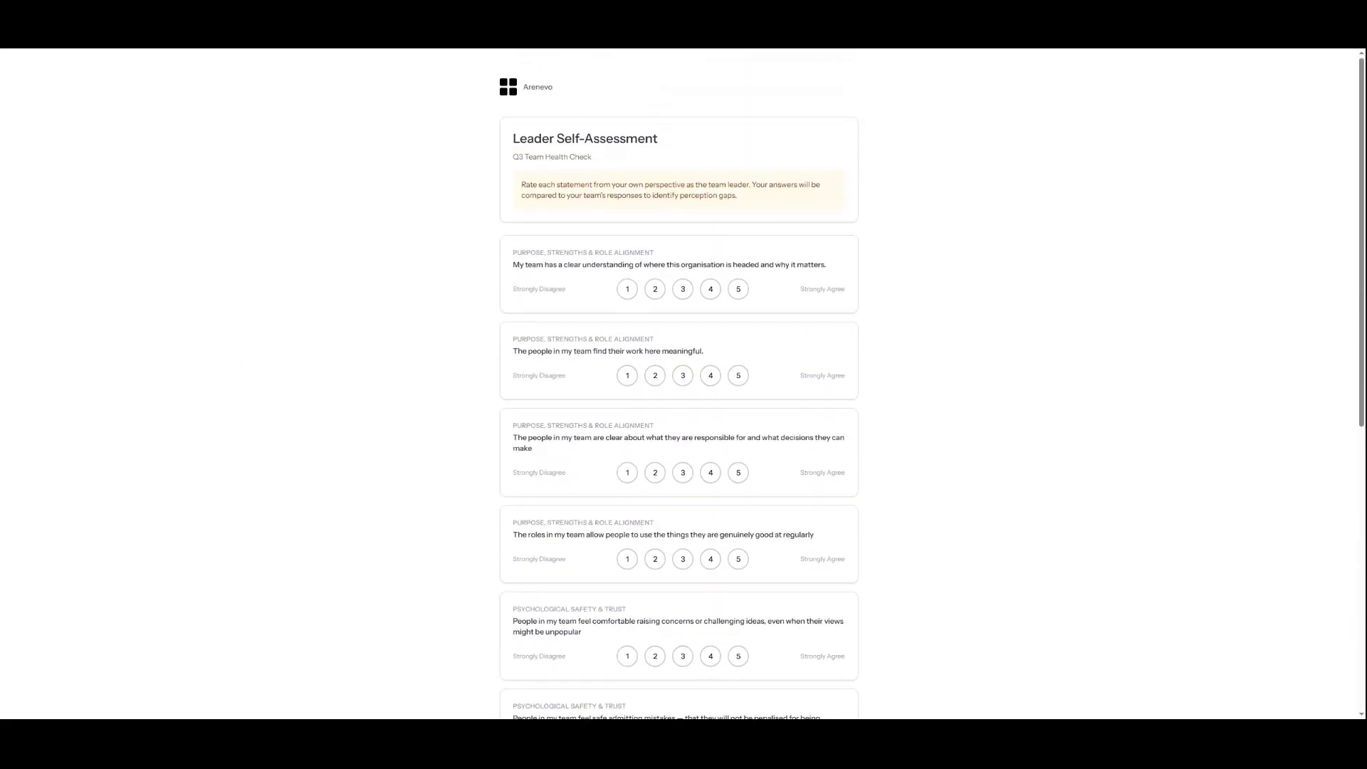